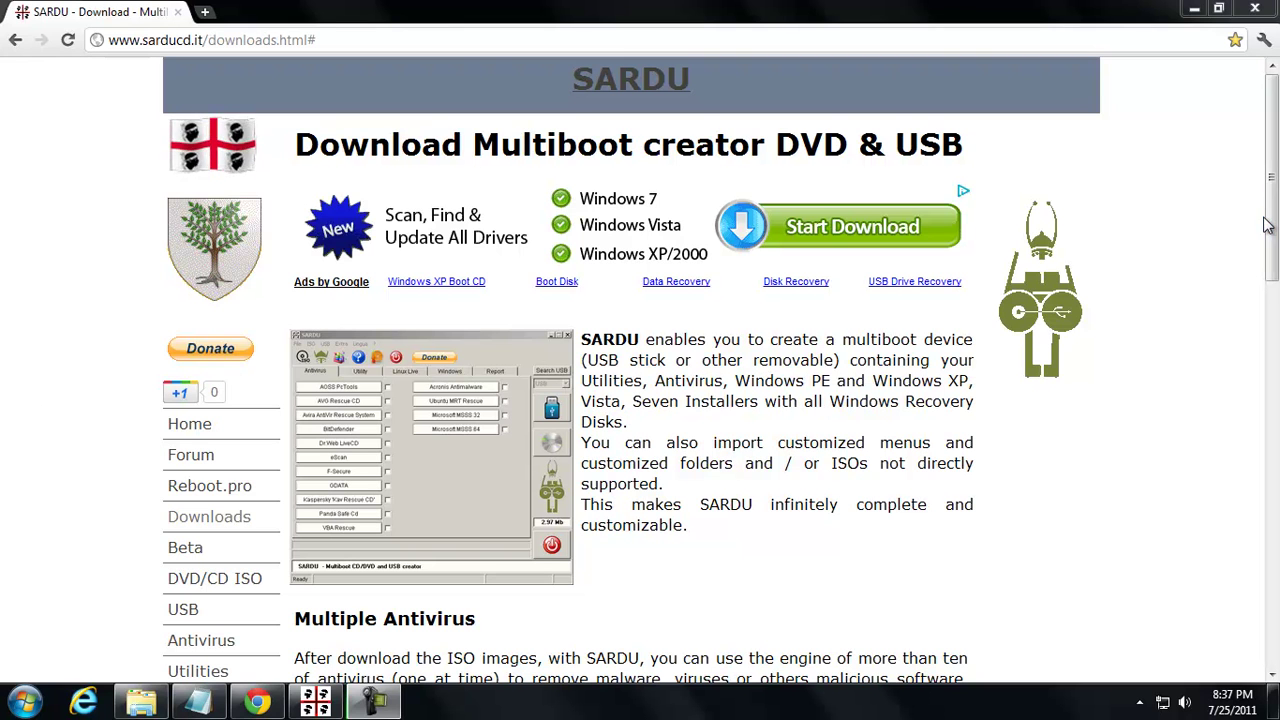
Step: Scroll sarducd.it to 'Downloads SARDU 2.0.3', follow that link, and restore the SARDU_2.0.3 folder window
mouse_move(1266, 225)
left_mouse_down()
mouse_move(1260, 307)
mouse_move(1265, 205)
left_mouse_up()
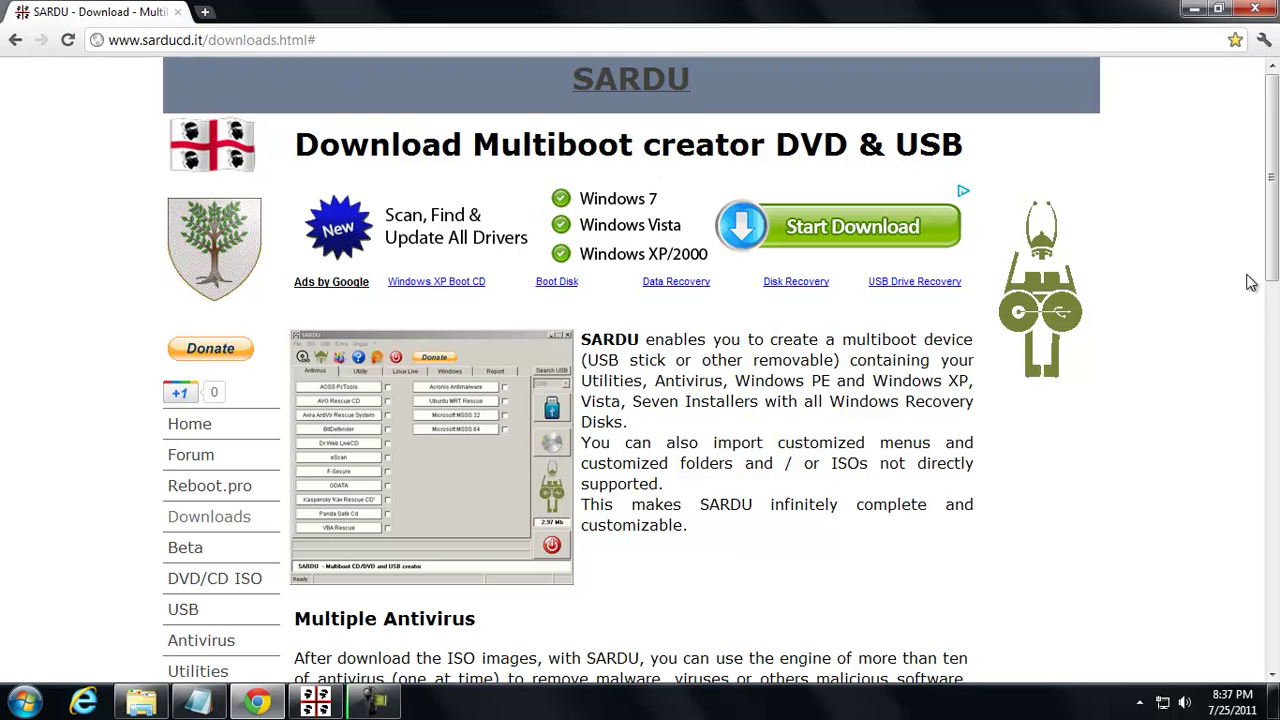
left_click_drag(1270, 224, 1270, 266)
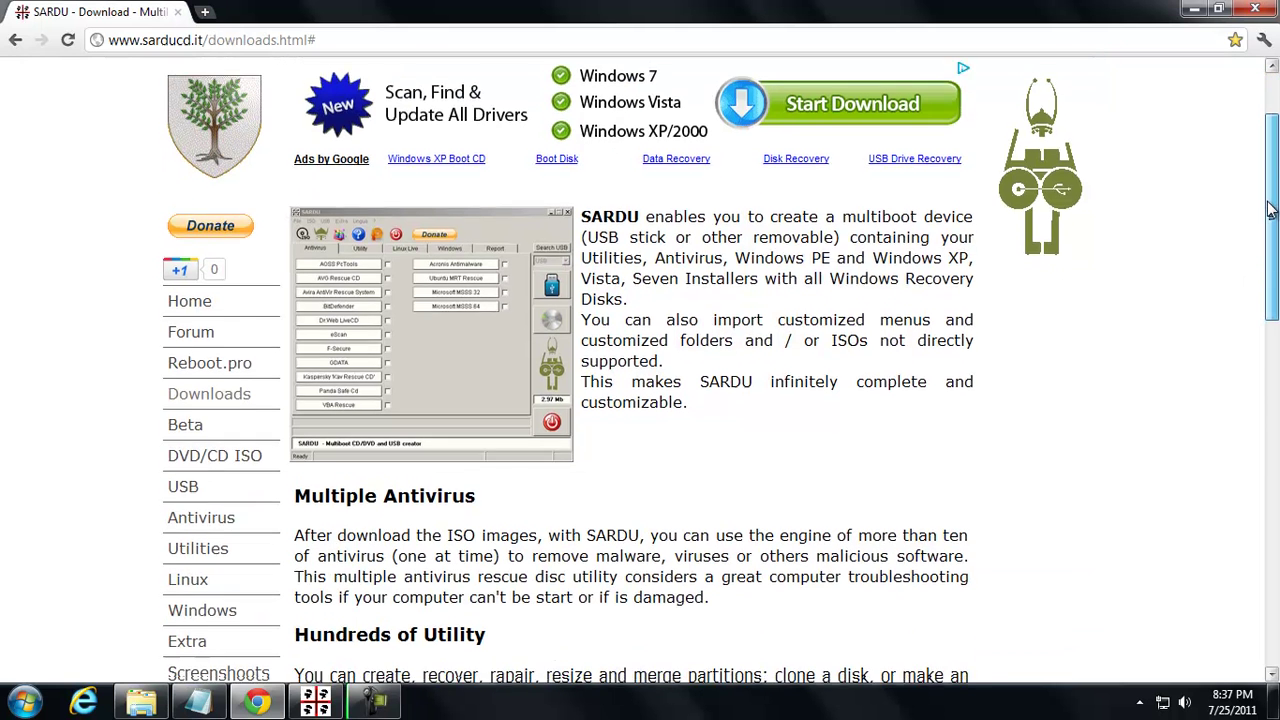
scroll(251, 391, "up", 2)
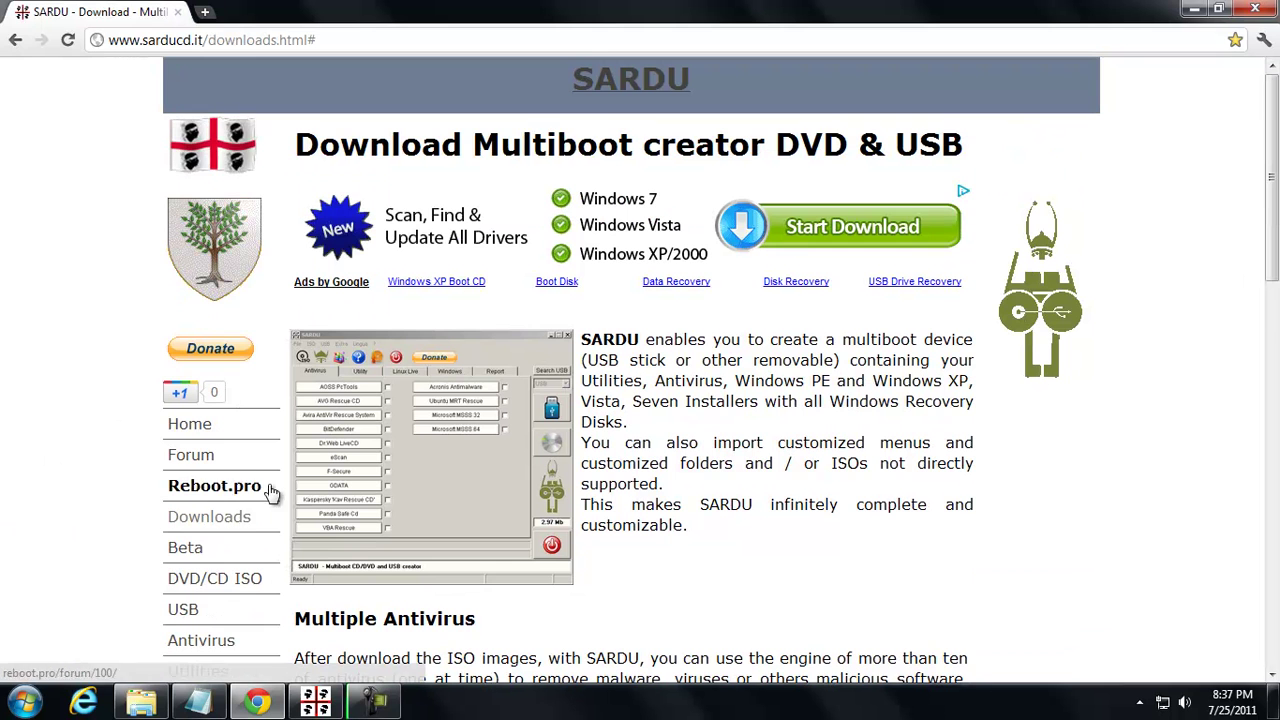
left_click_drag(1270, 193, 1211, 526)
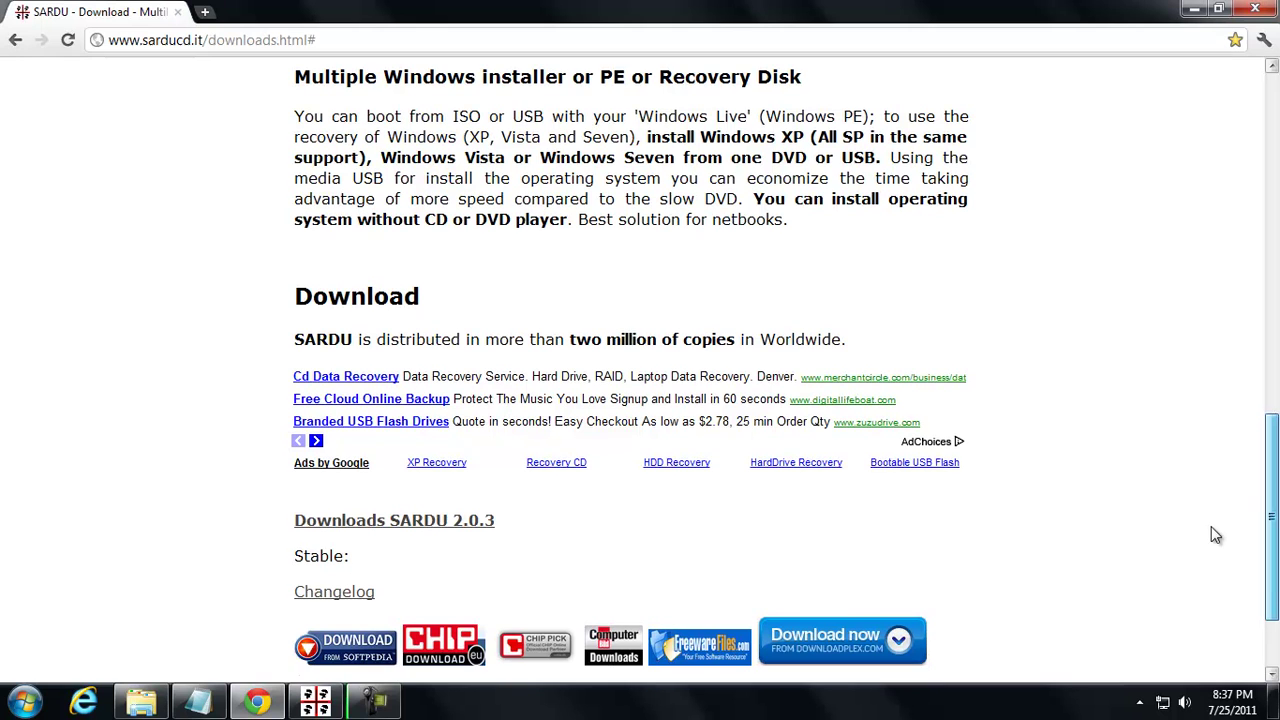
left_click(390, 530)
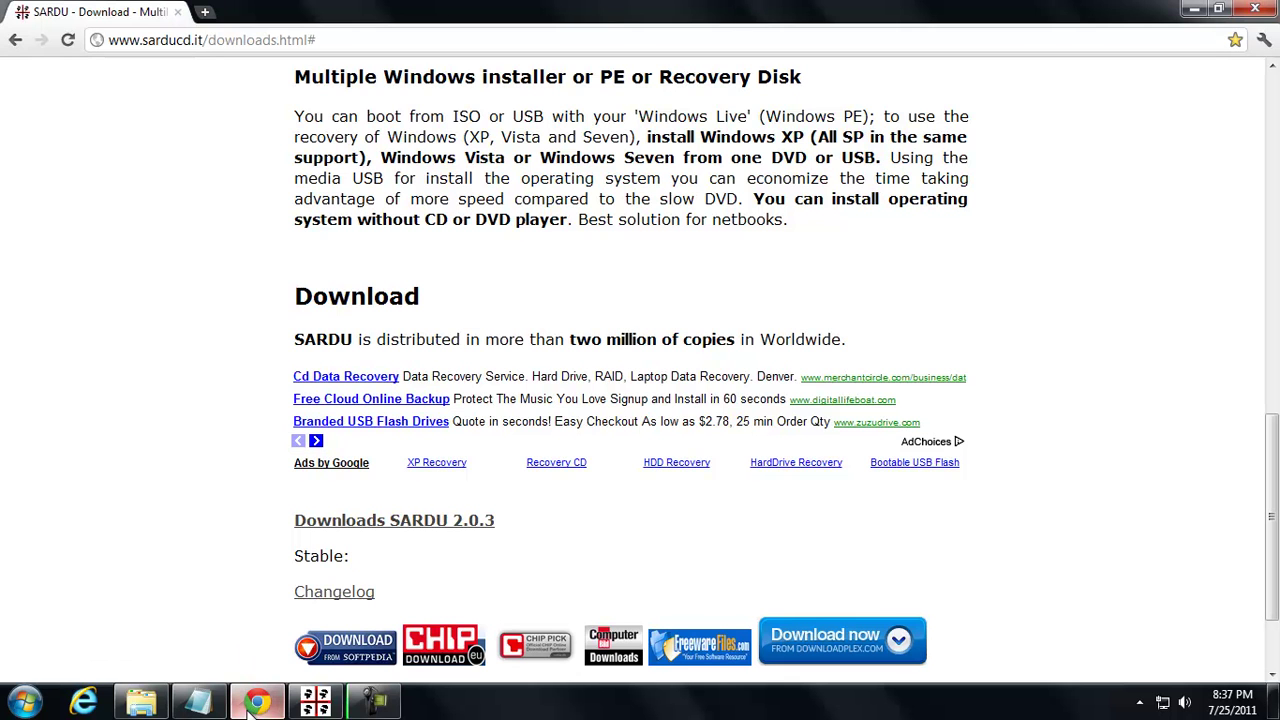
left_click(131, 705)
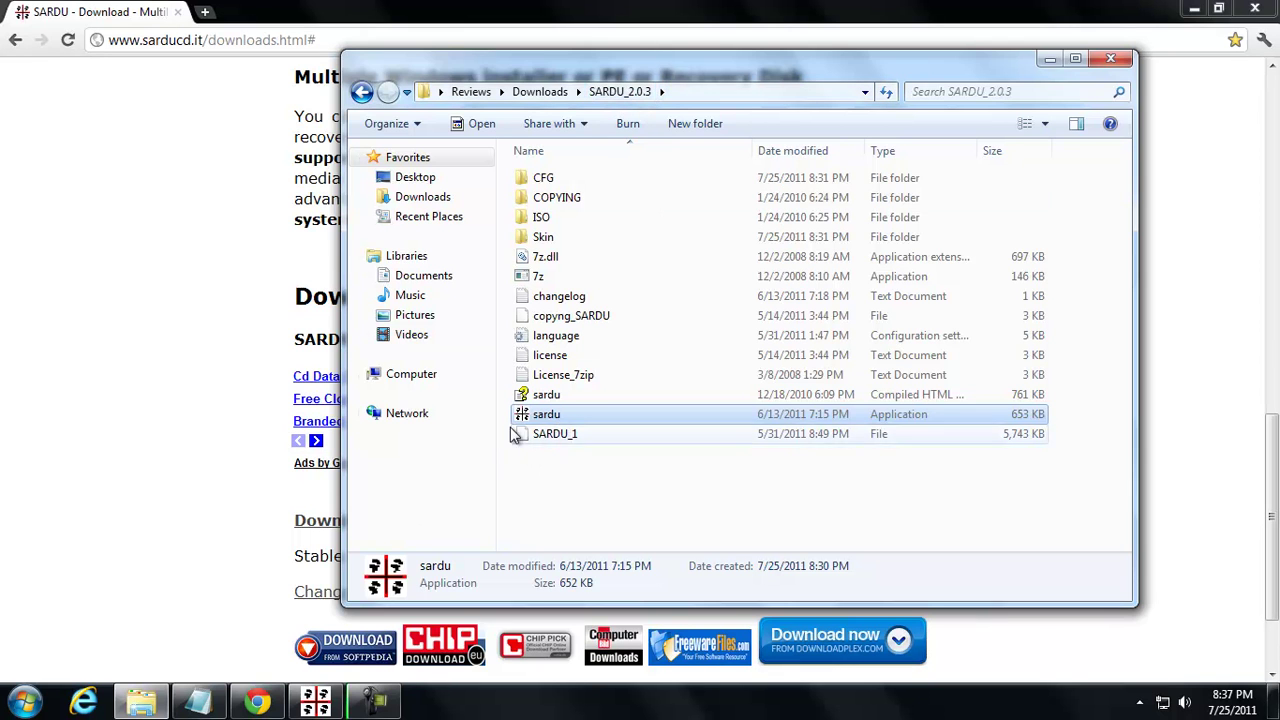
Step: Launch sardu.exe, move its window right, and browse the Utility tab before returning to Antivirus
left_click(640, 506)
left_click(536, 421)
double_click(536, 419)
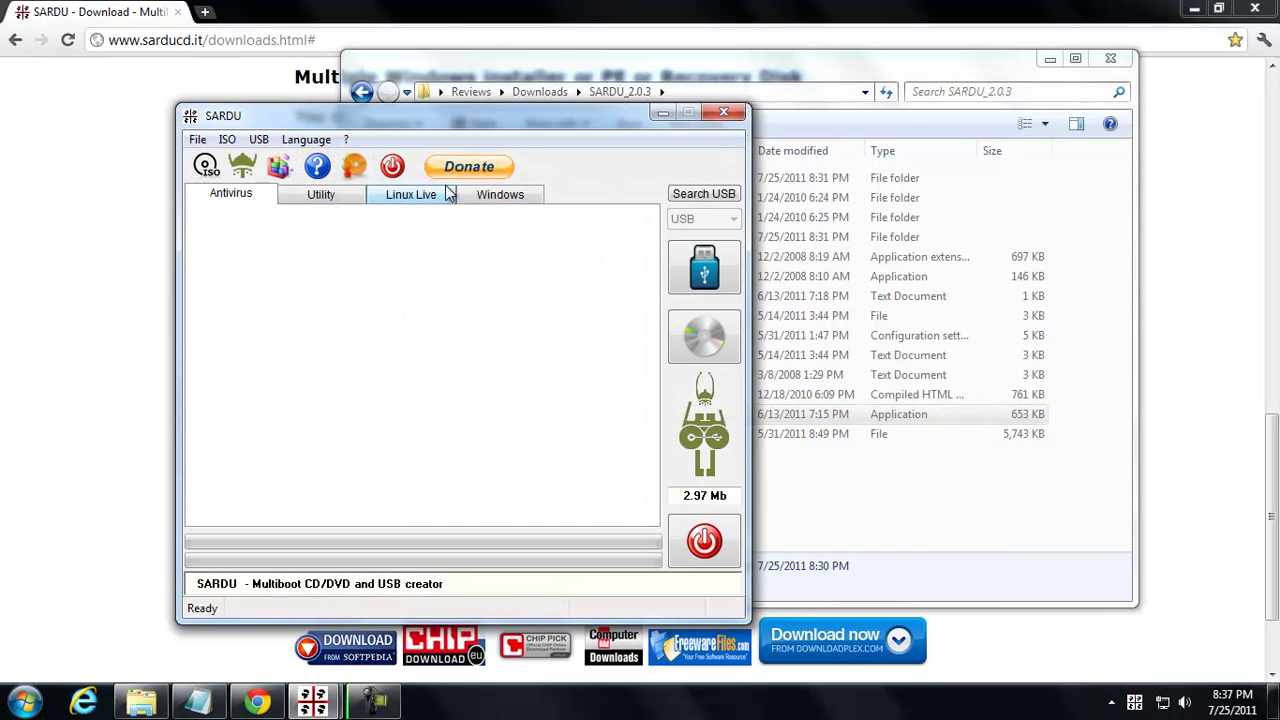
left_click_drag(415, 118, 642, 89)
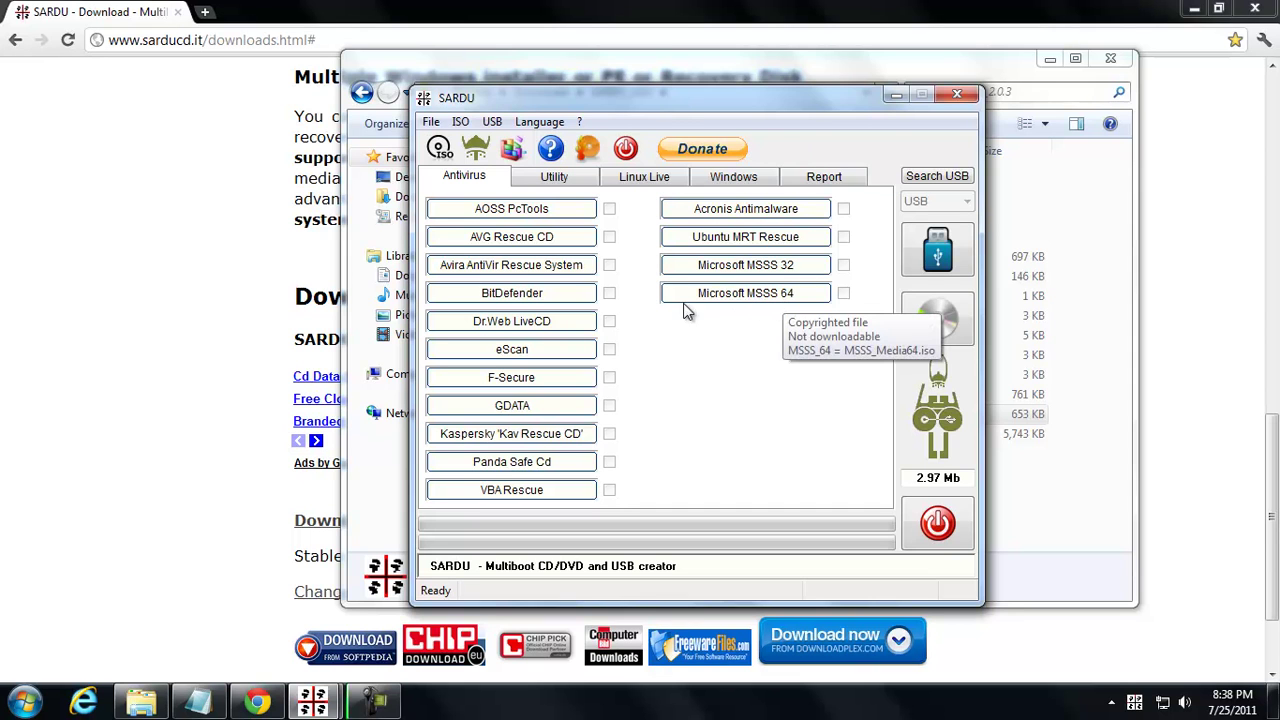
left_click(556, 176)
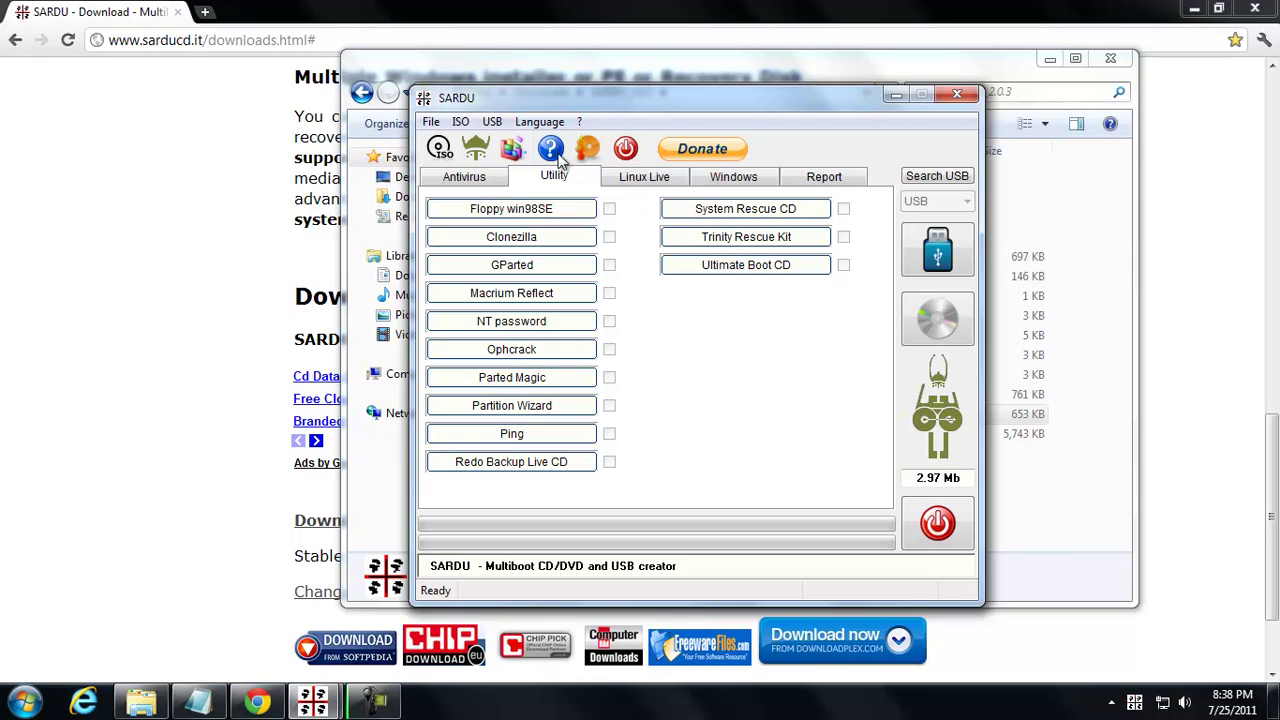
left_click(480, 189)
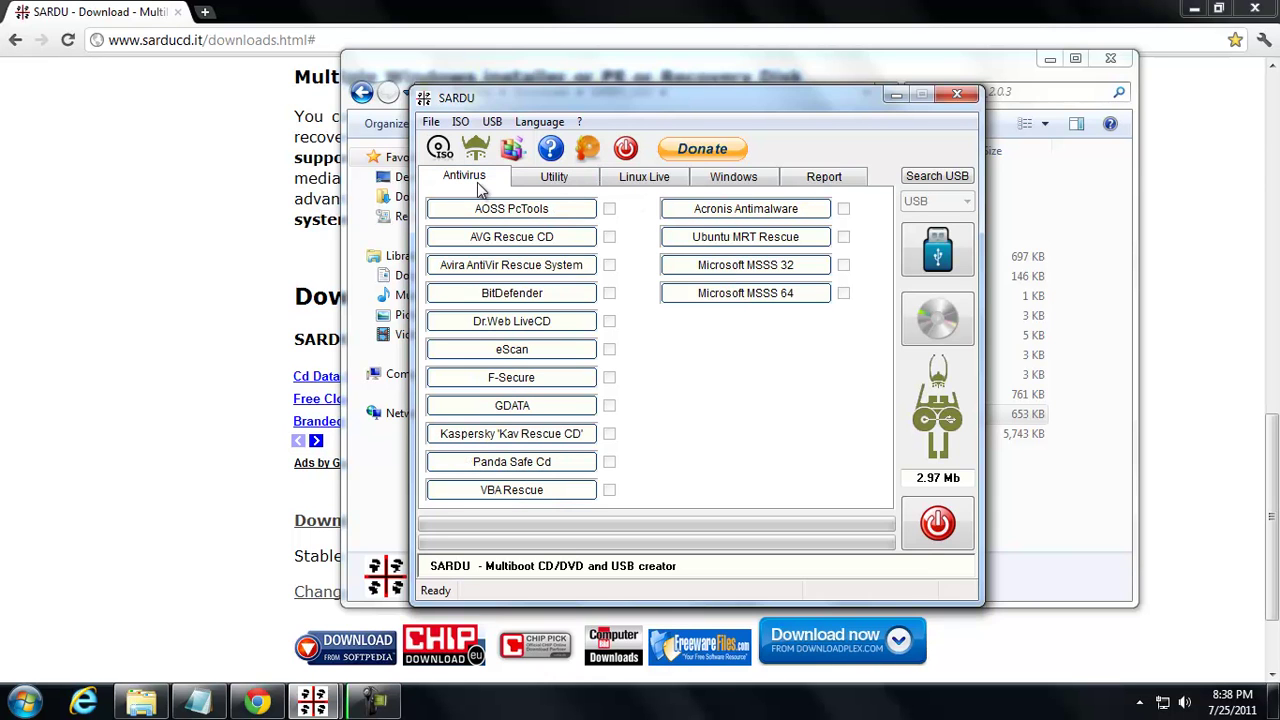
Step: Request the Avira AntiVir Rescue System ISO and confirm Yes to start the download
left_click(521, 272)
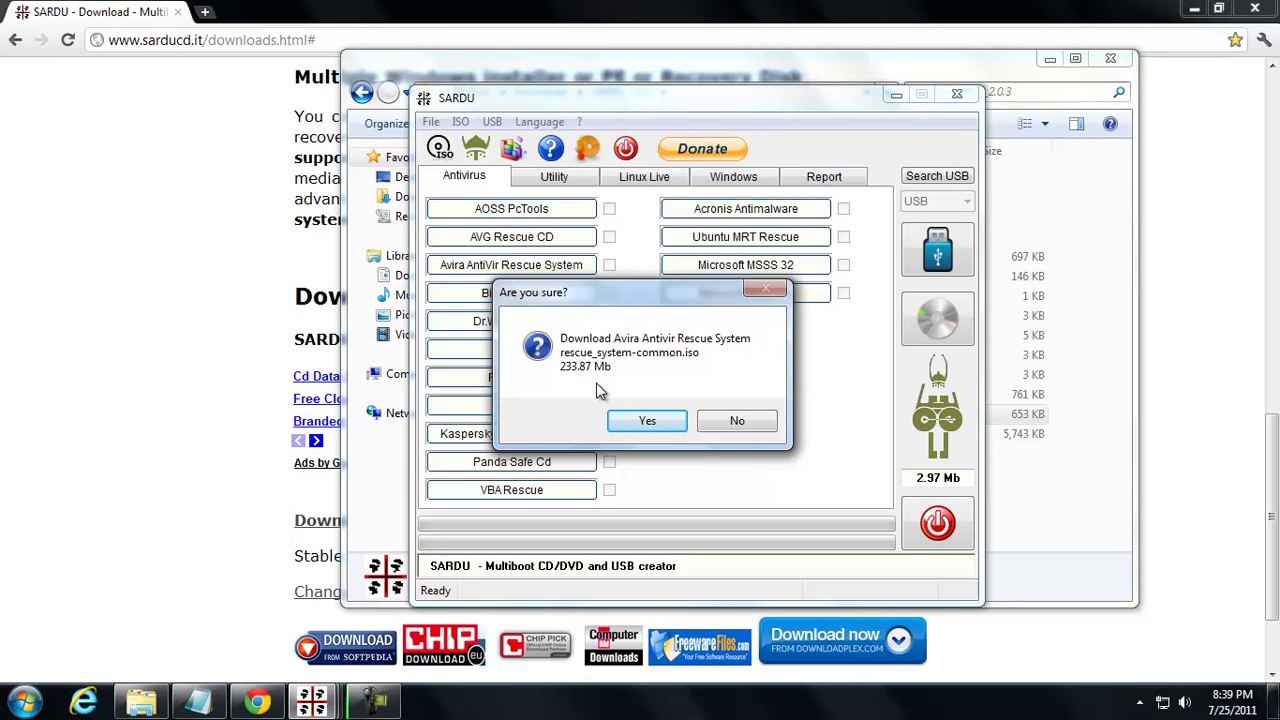
left_click(637, 421)
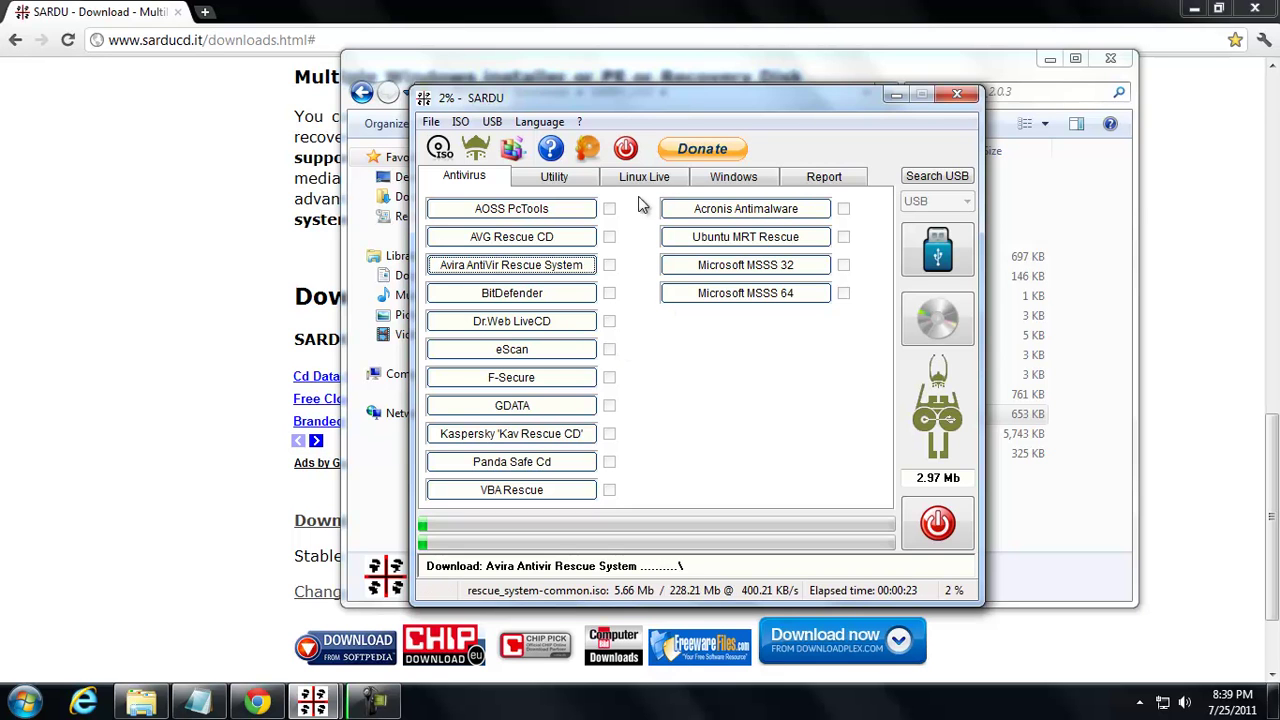
Step: Open the SARDU_2.0.3 ISO folder to see the partial Avira download, then minimize Explorer
left_click(582, 70)
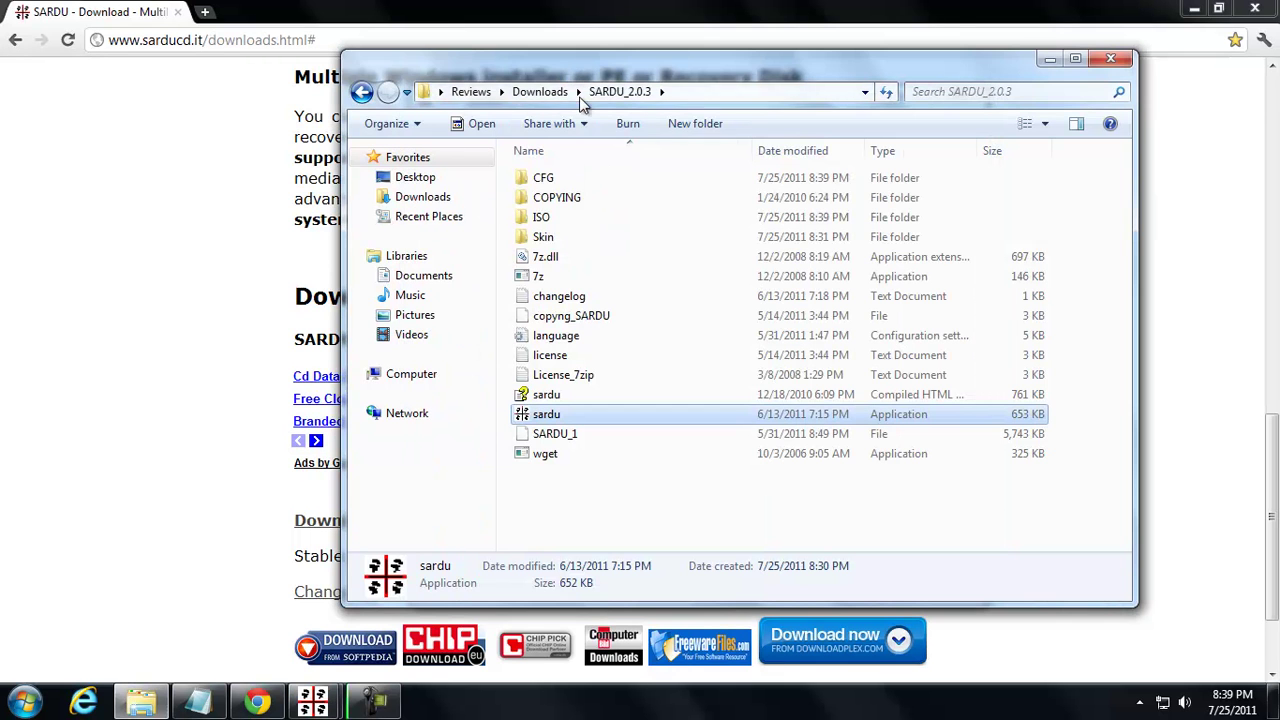
double_click(540, 218)
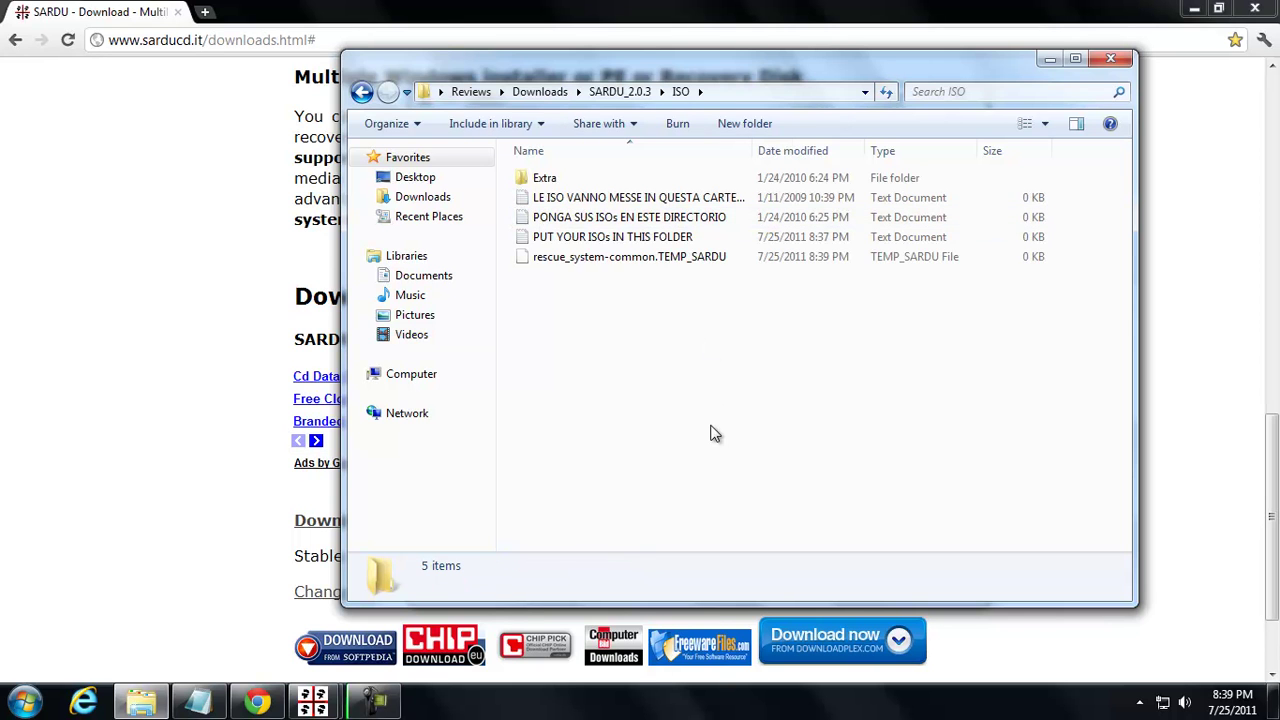
left_click(378, 705)
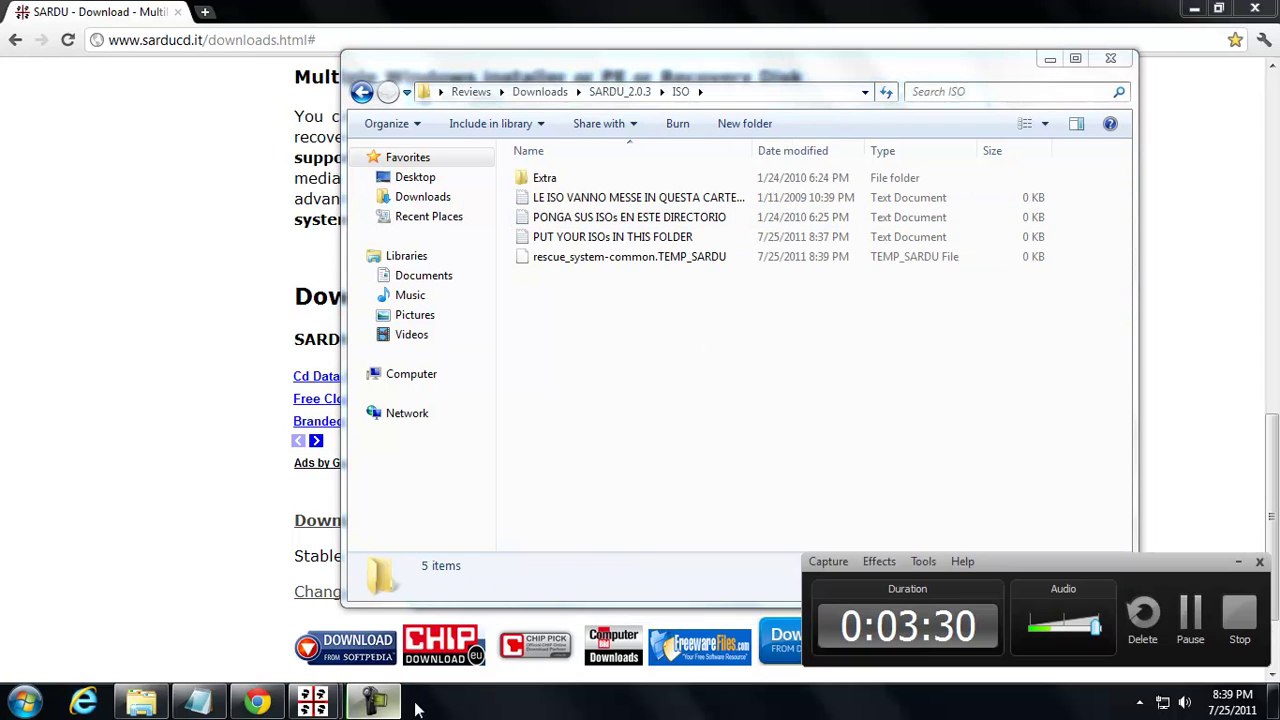
left_click(1050, 61)
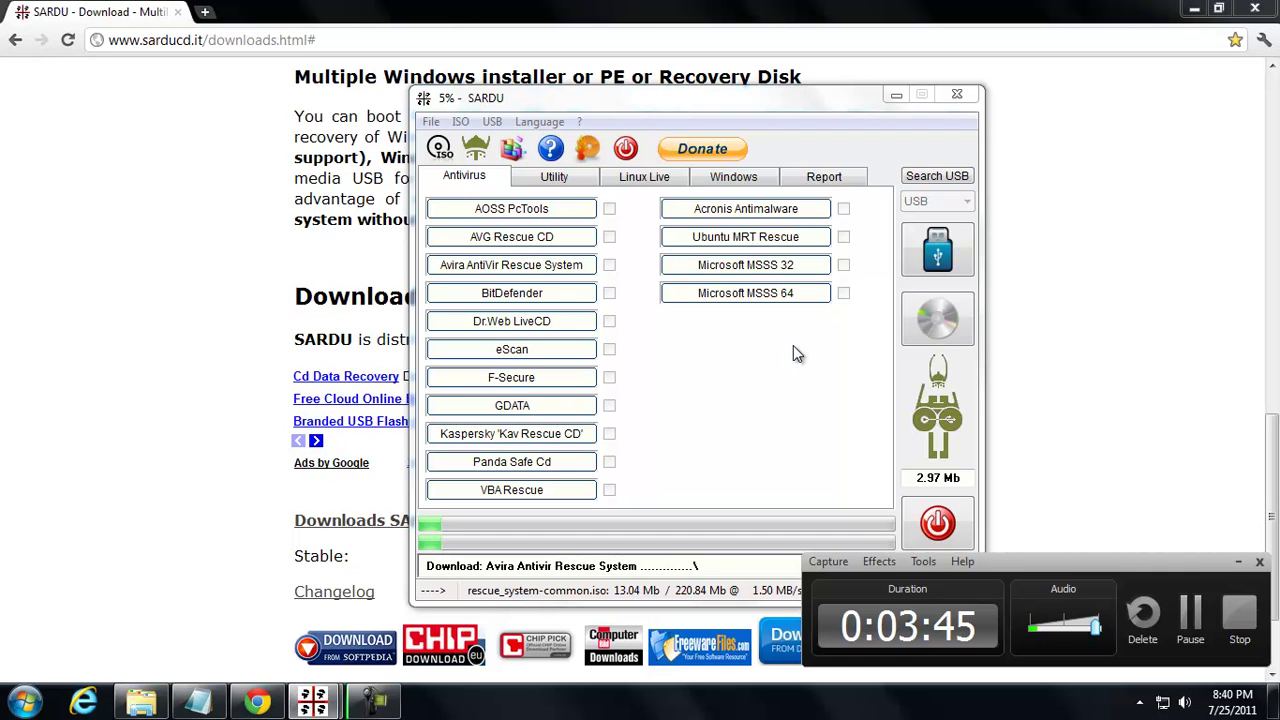
Step: Tick Avira, Dr.Web LiveCD, Kaspersky Kav Rescue CD and Microsoft MSSS 32, totalling 829.16 Mb
left_click(1039, 568)
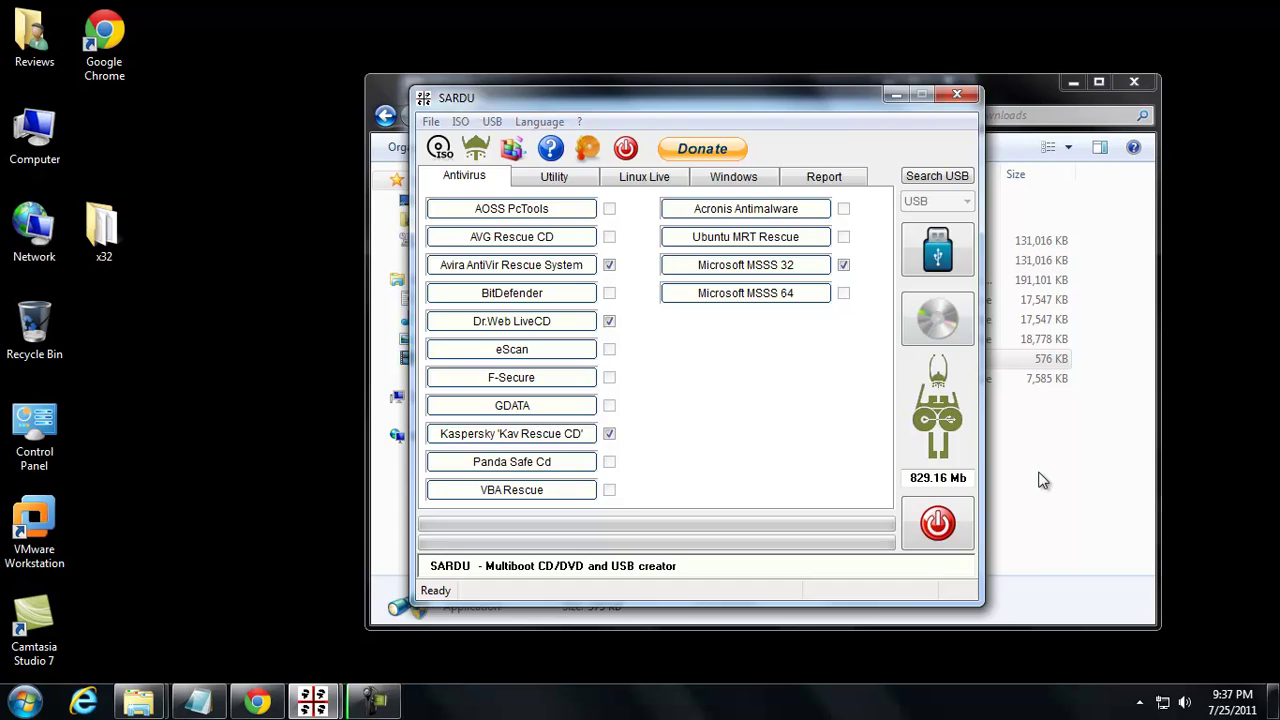
Step: Navigate Explorer from Downloads into SARDU_2.0.3\ISO to list the four downloaded rescue ISO images
left_click(995, 443)
left_click(598, 223)
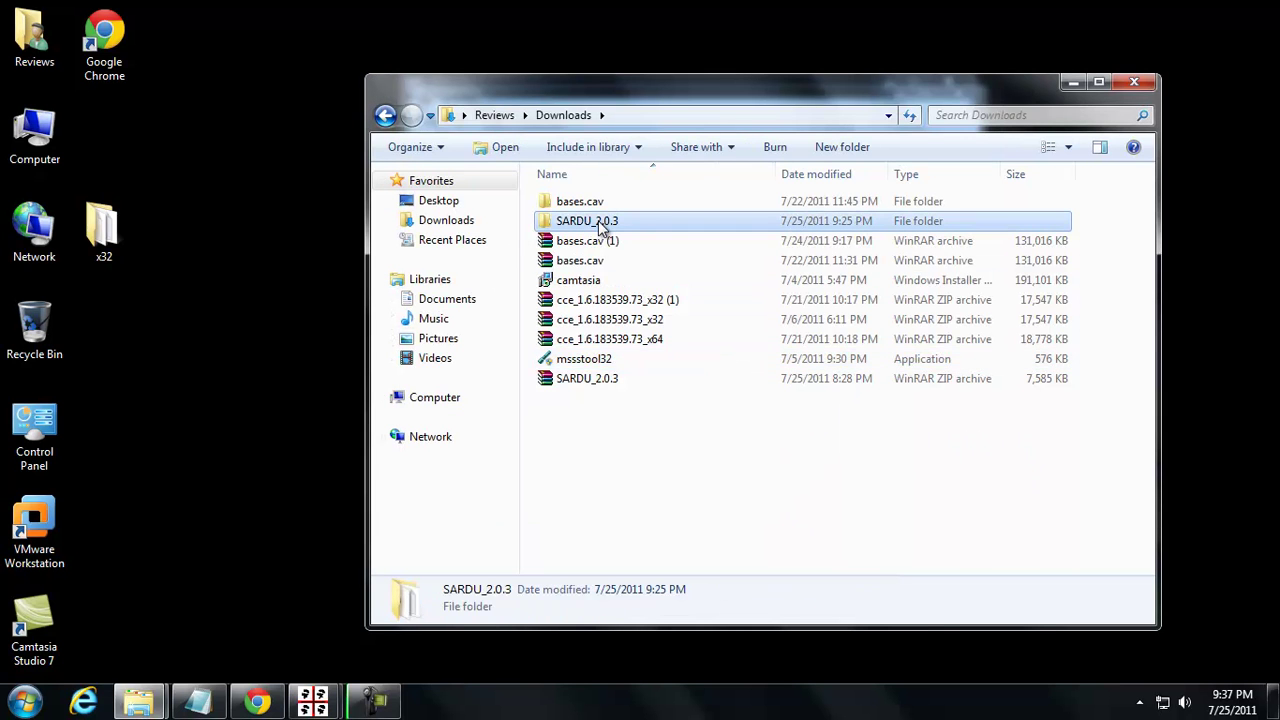
double_click(601, 222)
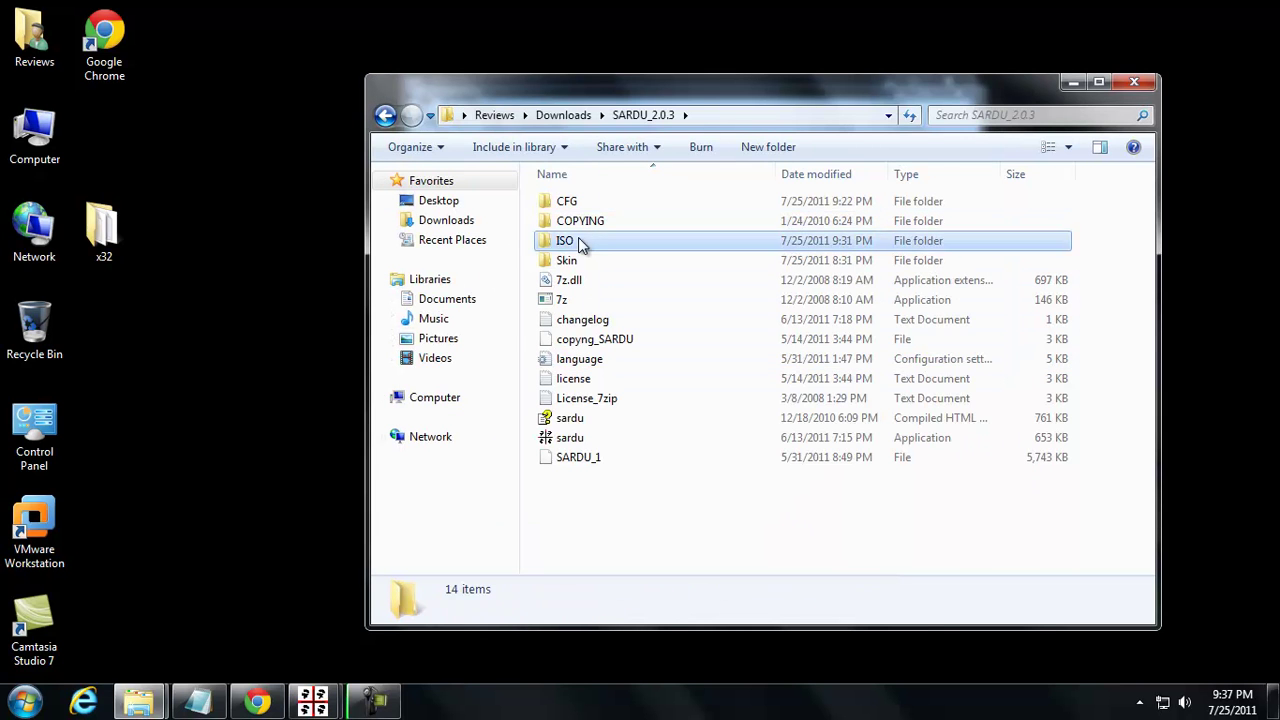
double_click(582, 243)
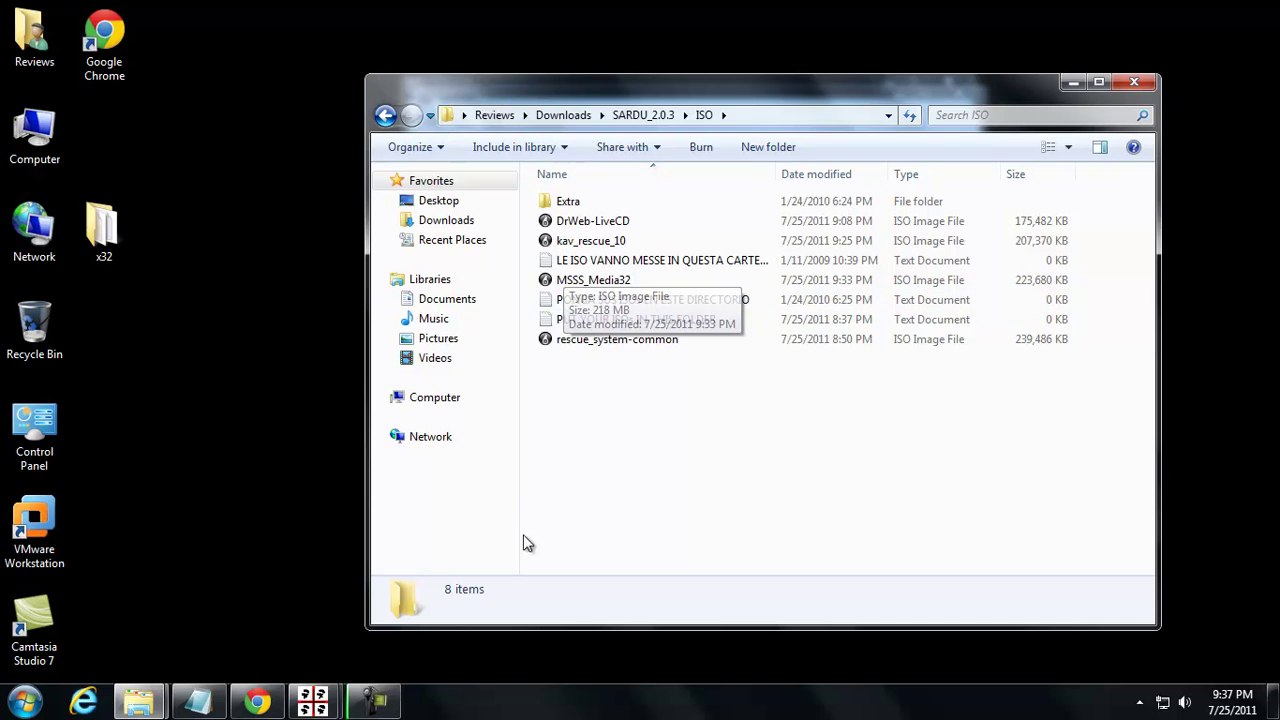
left_click(378, 700)
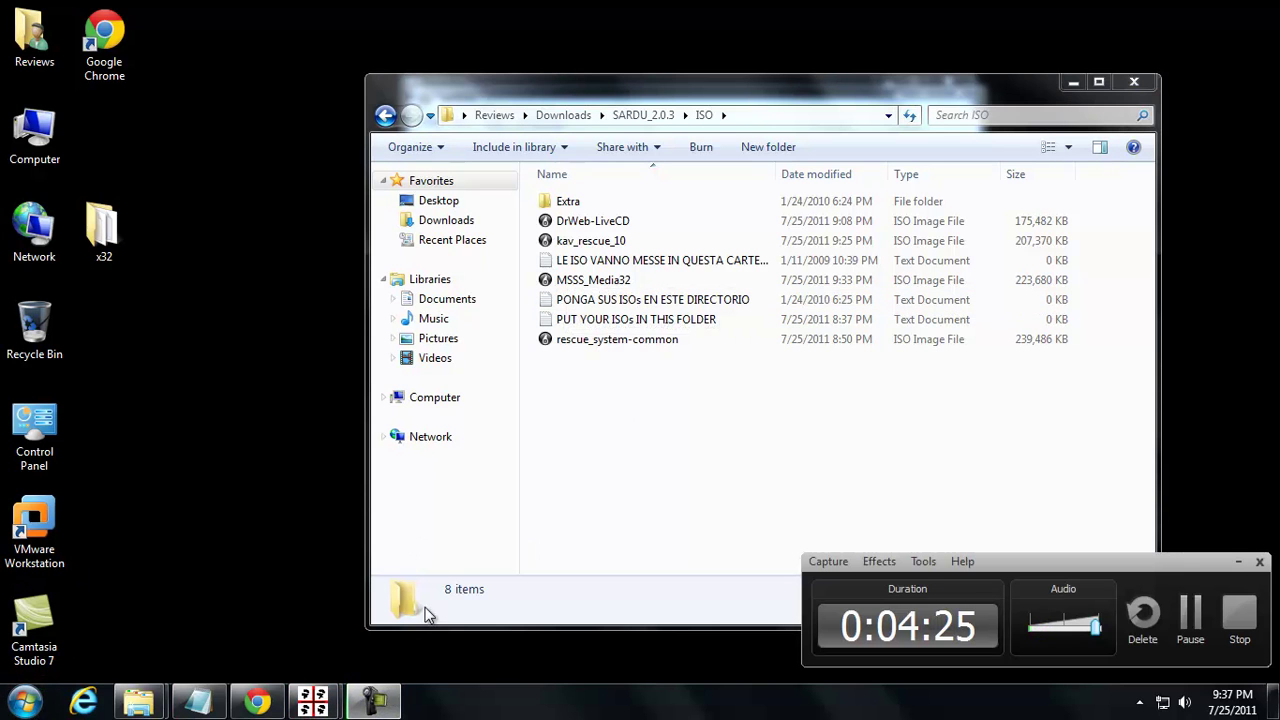
Step: Open the Microsoft MSSS 64 download page from SARDU, then minimize the browser
mouse_move(313, 700)
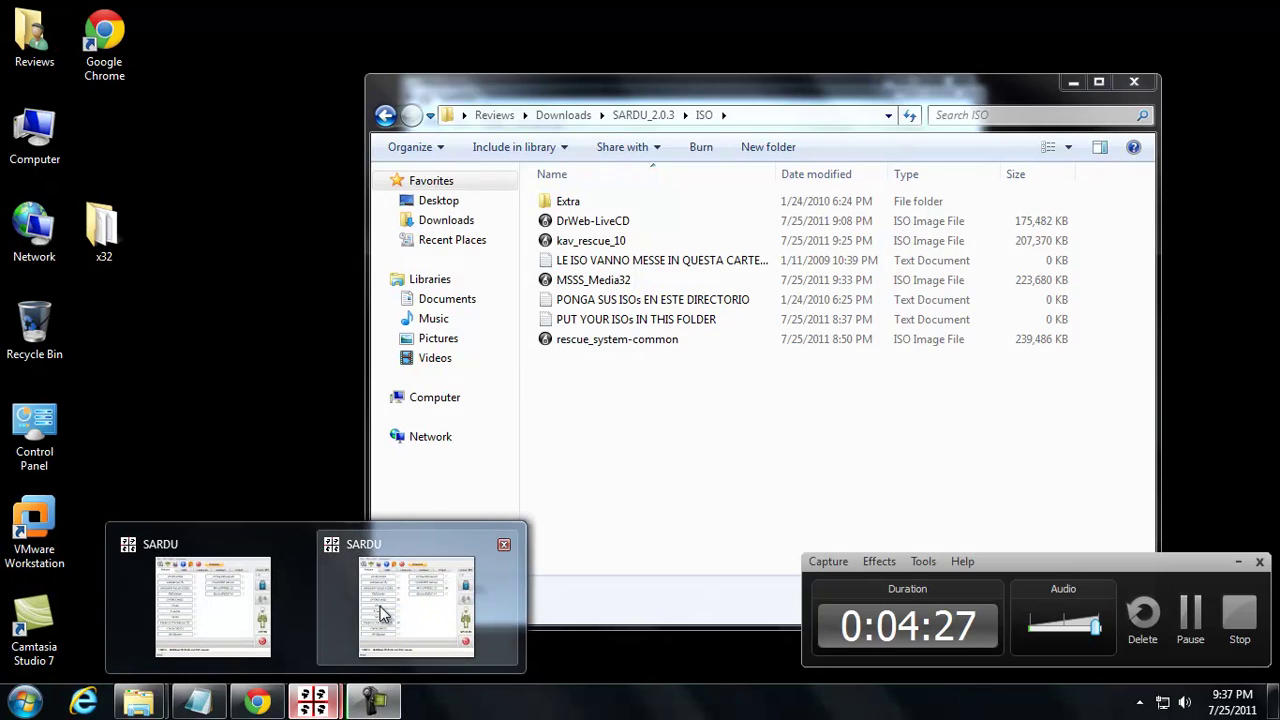
left_click(380, 606)
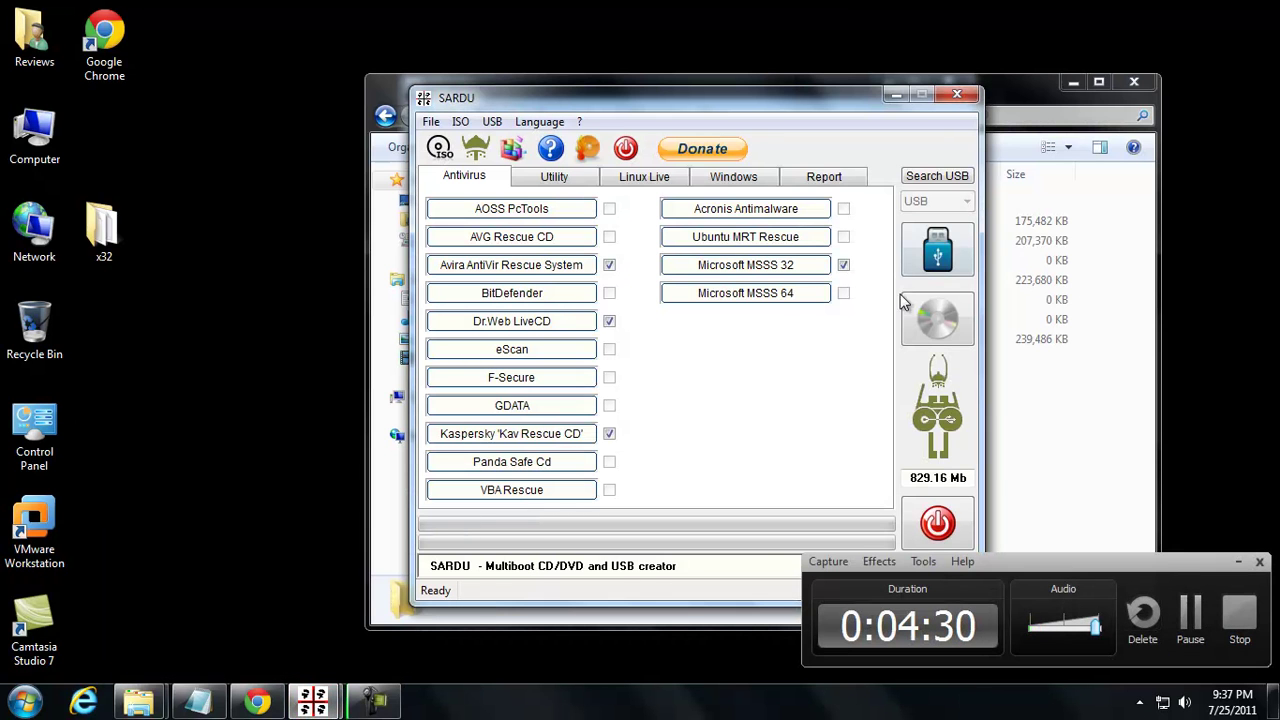
left_click(776, 293)
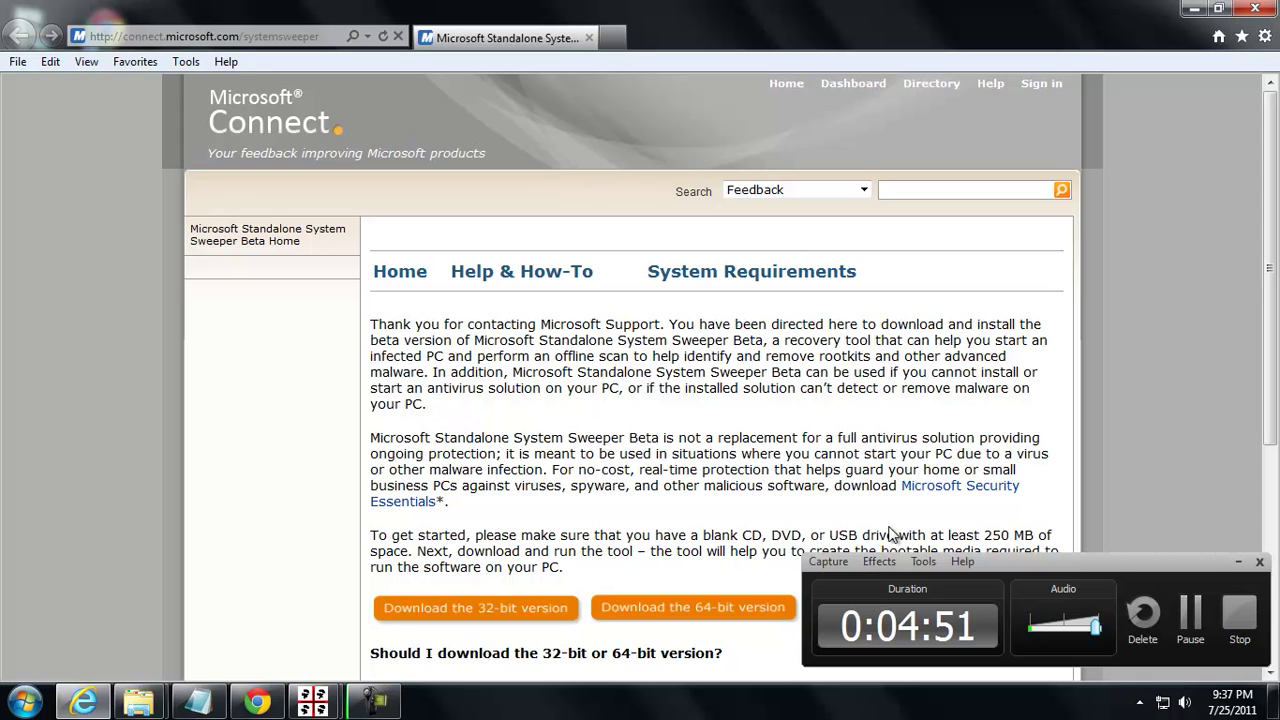
left_click(1192, 8)
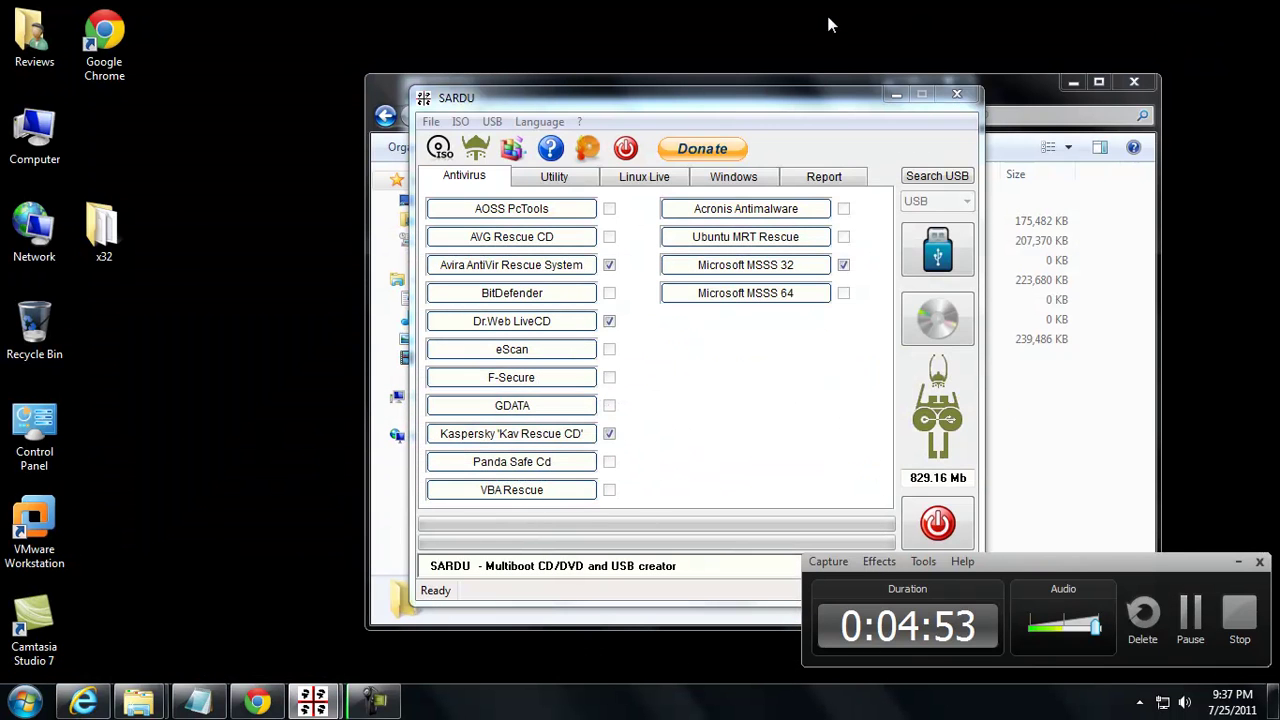
Step: Return Explorer to SARDU_2.0.3, switch to SARDU, and run File > Refresh ISO-IMA
left_click(1040, 100)
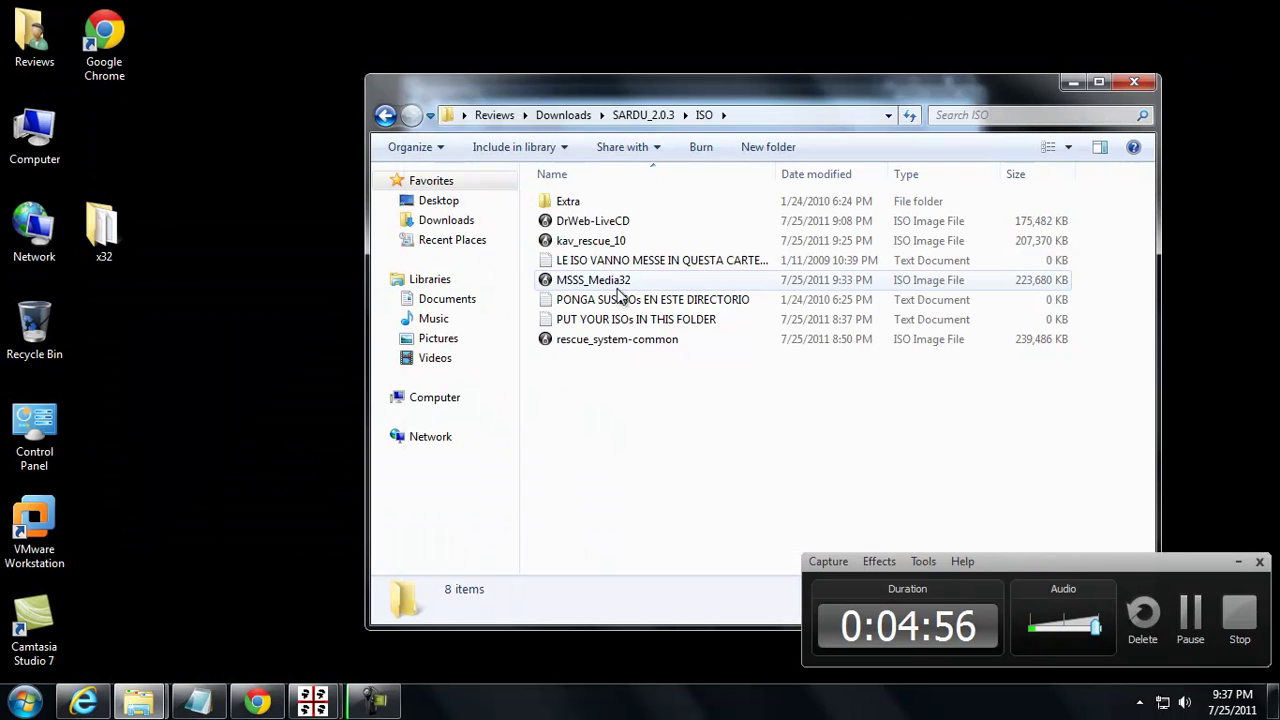
left_click(385, 115)
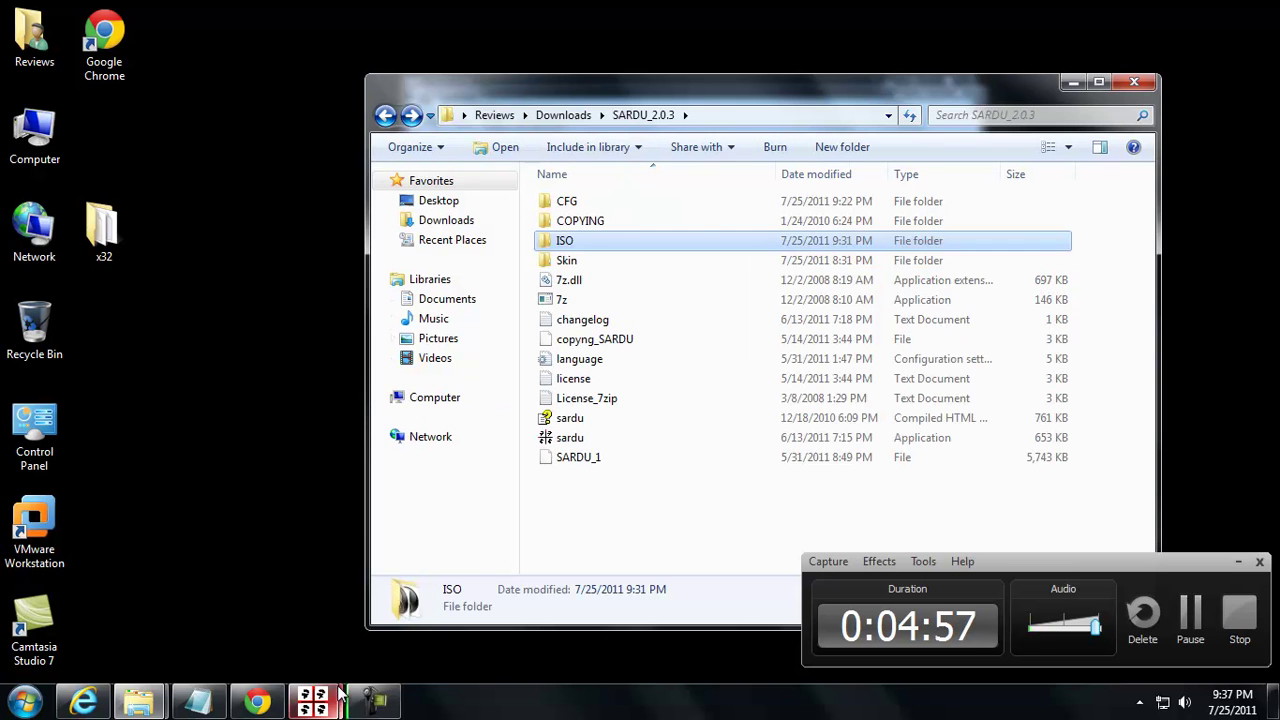
mouse_move(325, 683)
left_click(416, 605)
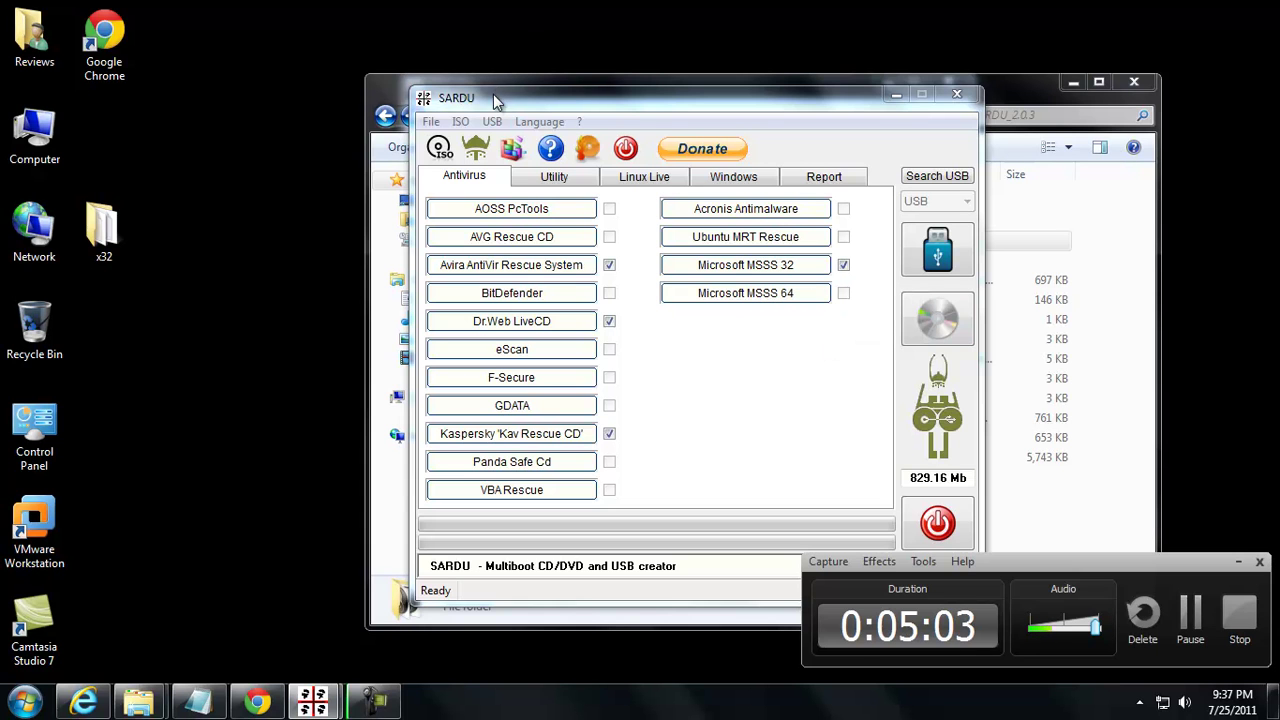
left_click(431, 121)
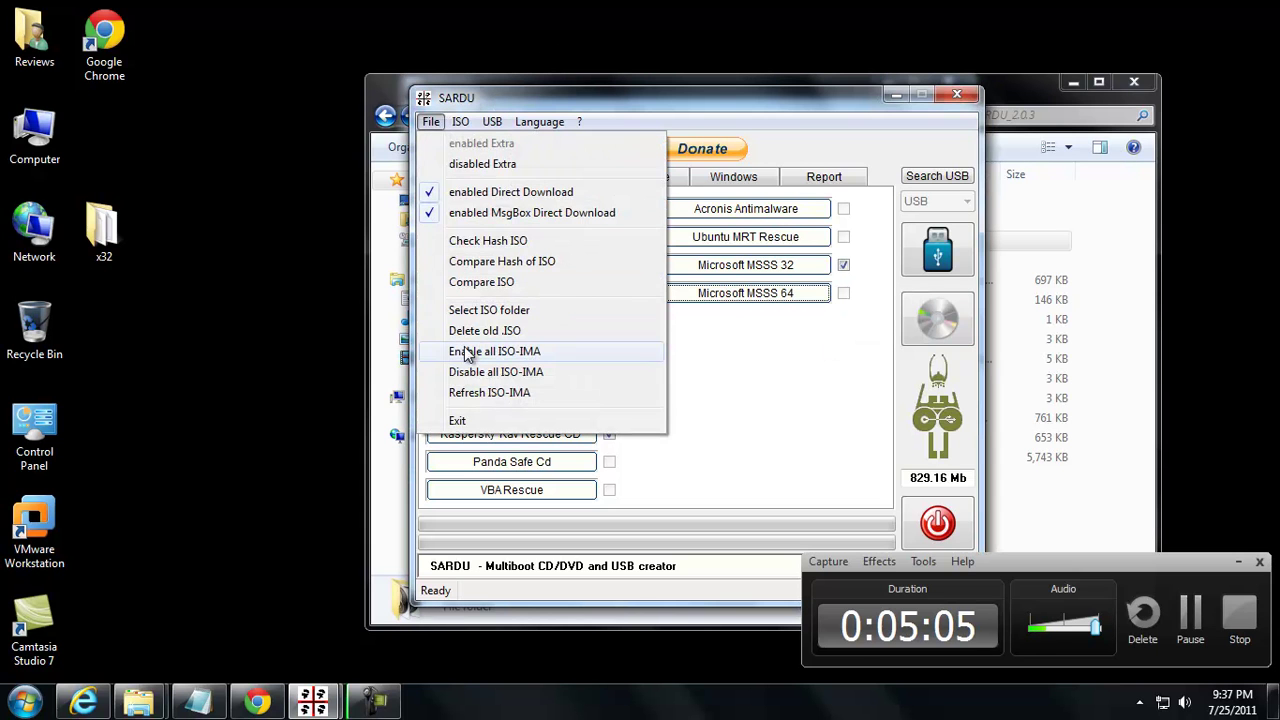
left_click(482, 395)
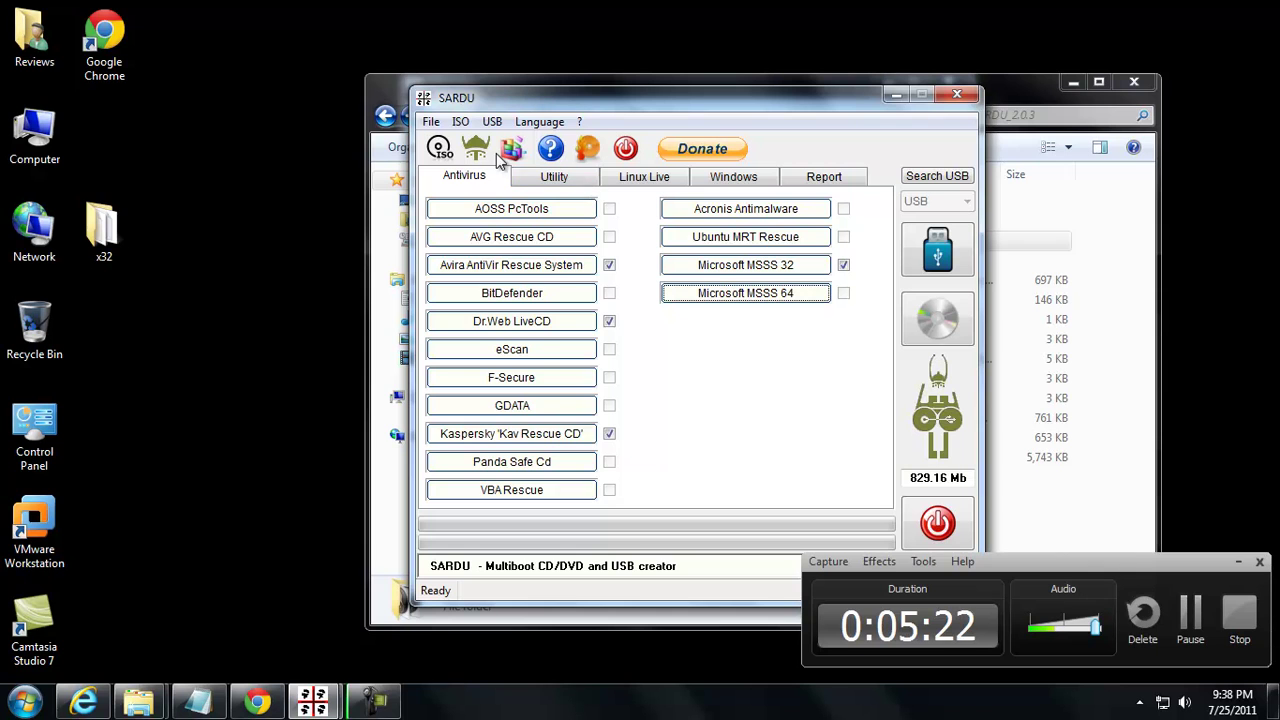
Step: Download and include the 4.08 Mb NT password ISO from the Utility tab, then view Linux Live
left_click(551, 186)
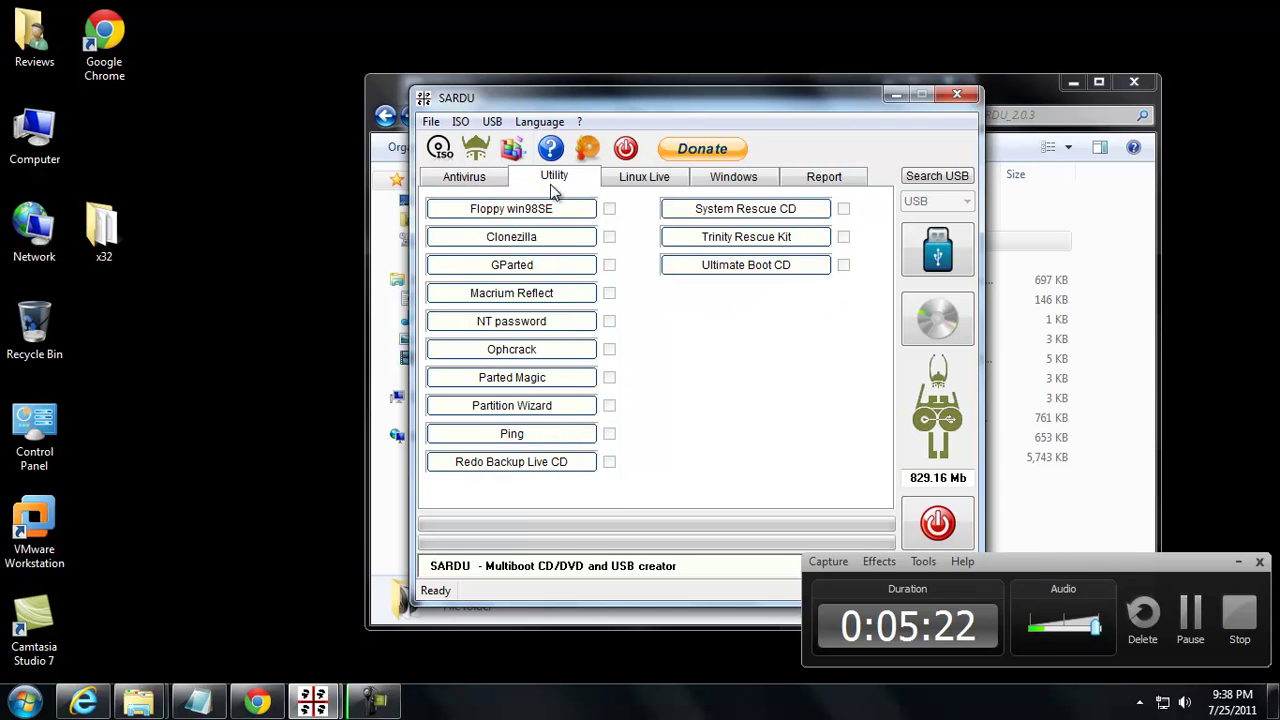
left_click(535, 326)
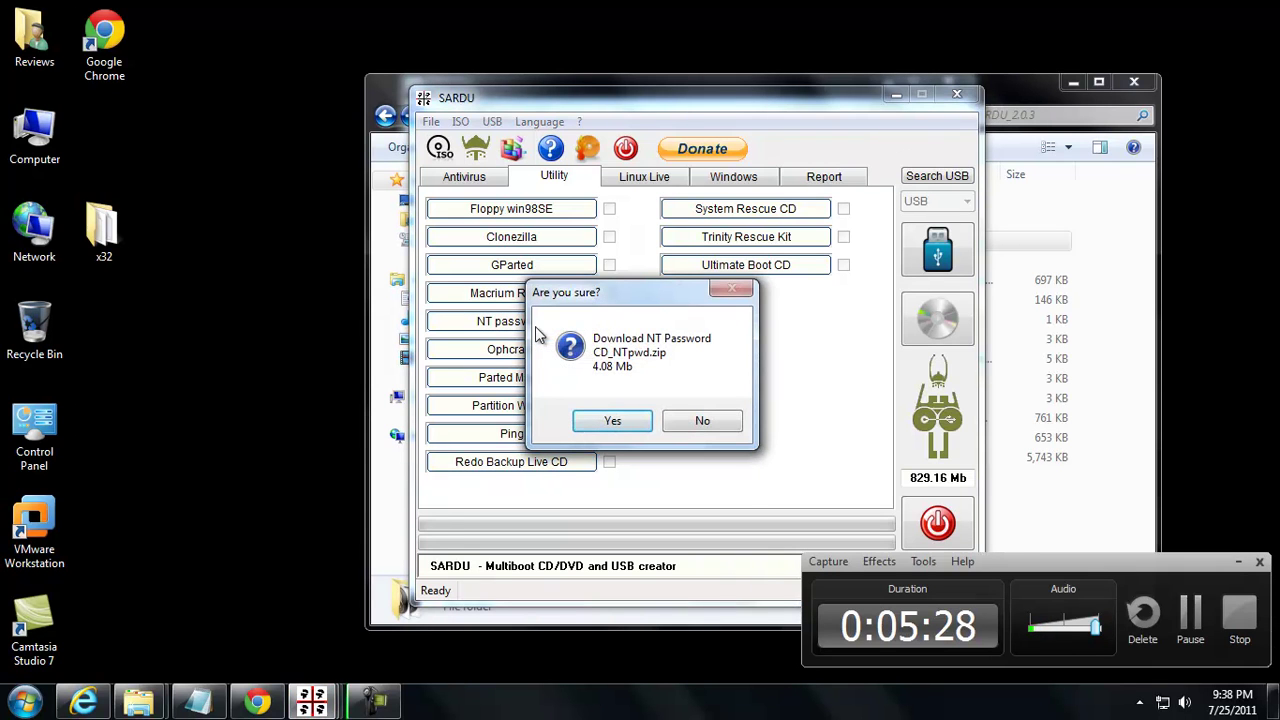
left_click(612, 421)
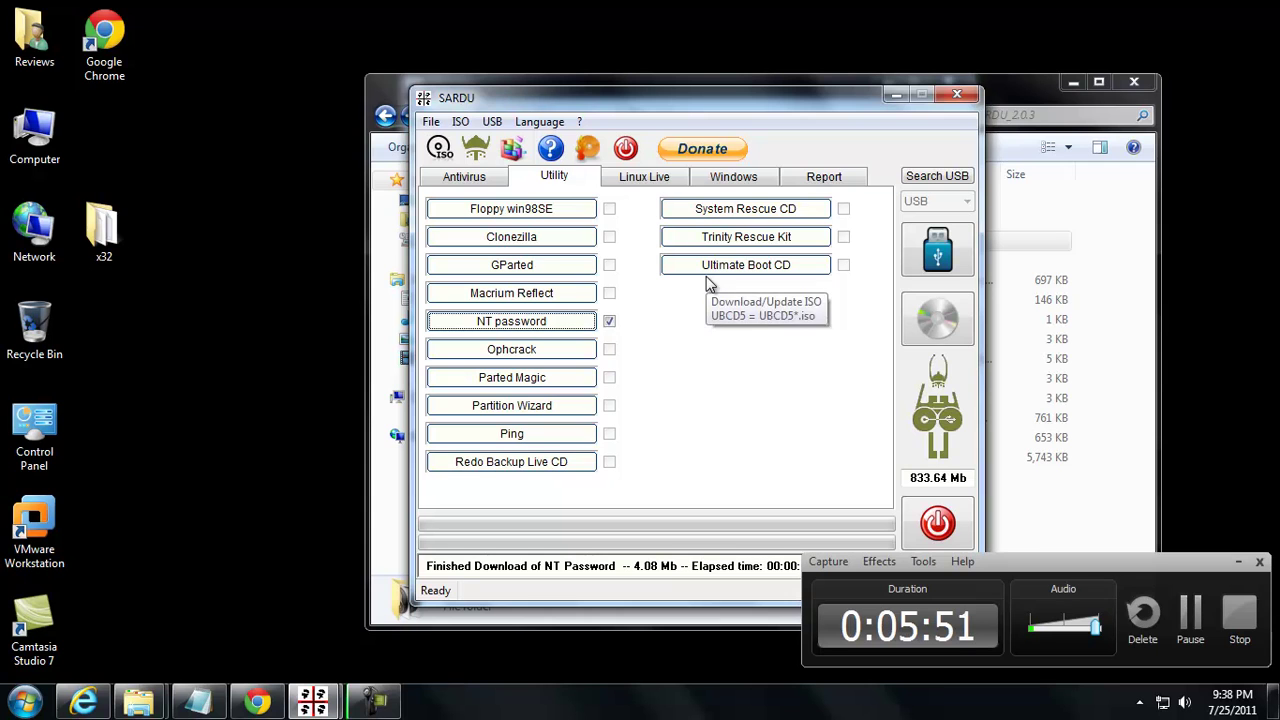
left_click(636, 188)
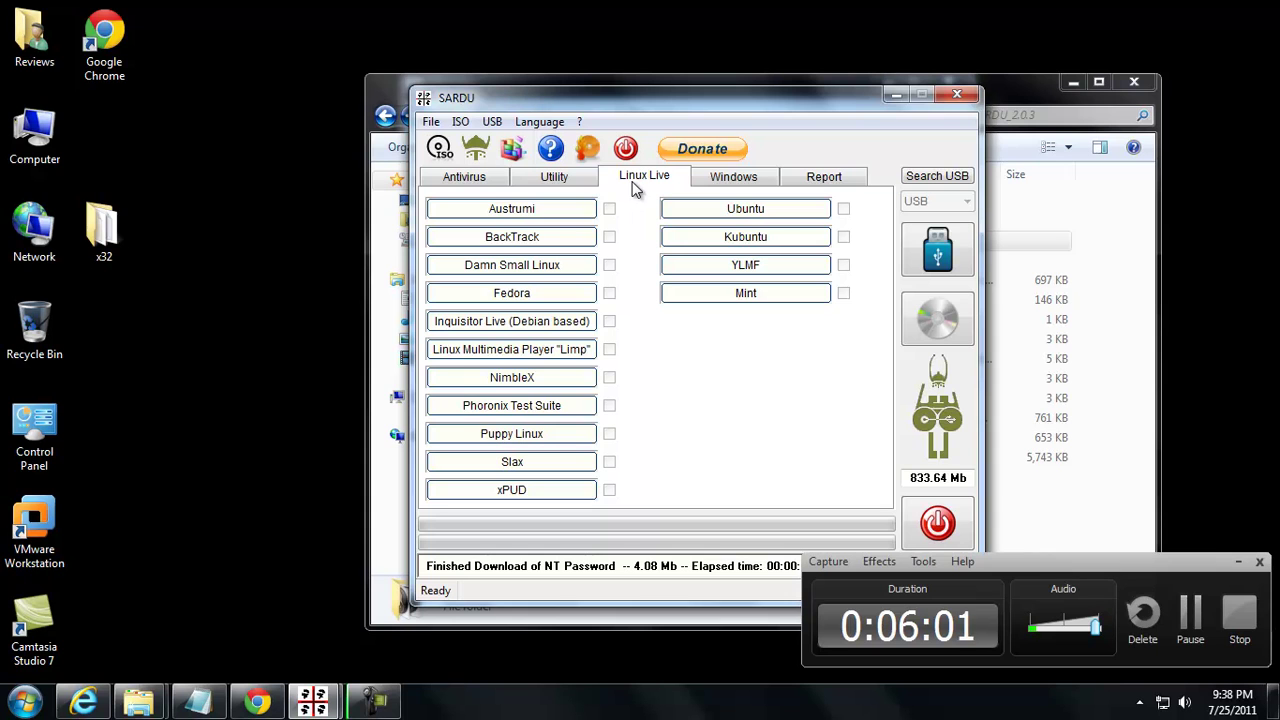
Step: Browse the Windows tab, then return to the Antivirus list with four rescue CDs ticked
left_click(766, 190)
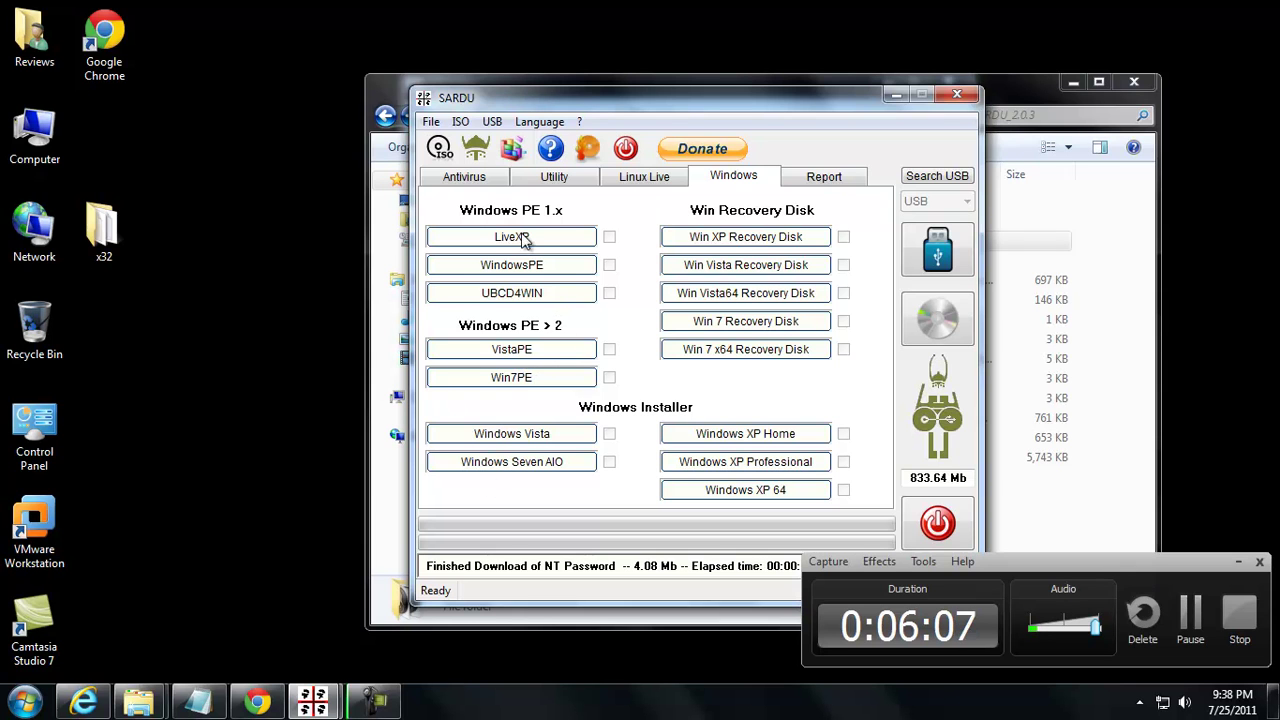
left_click(447, 180)
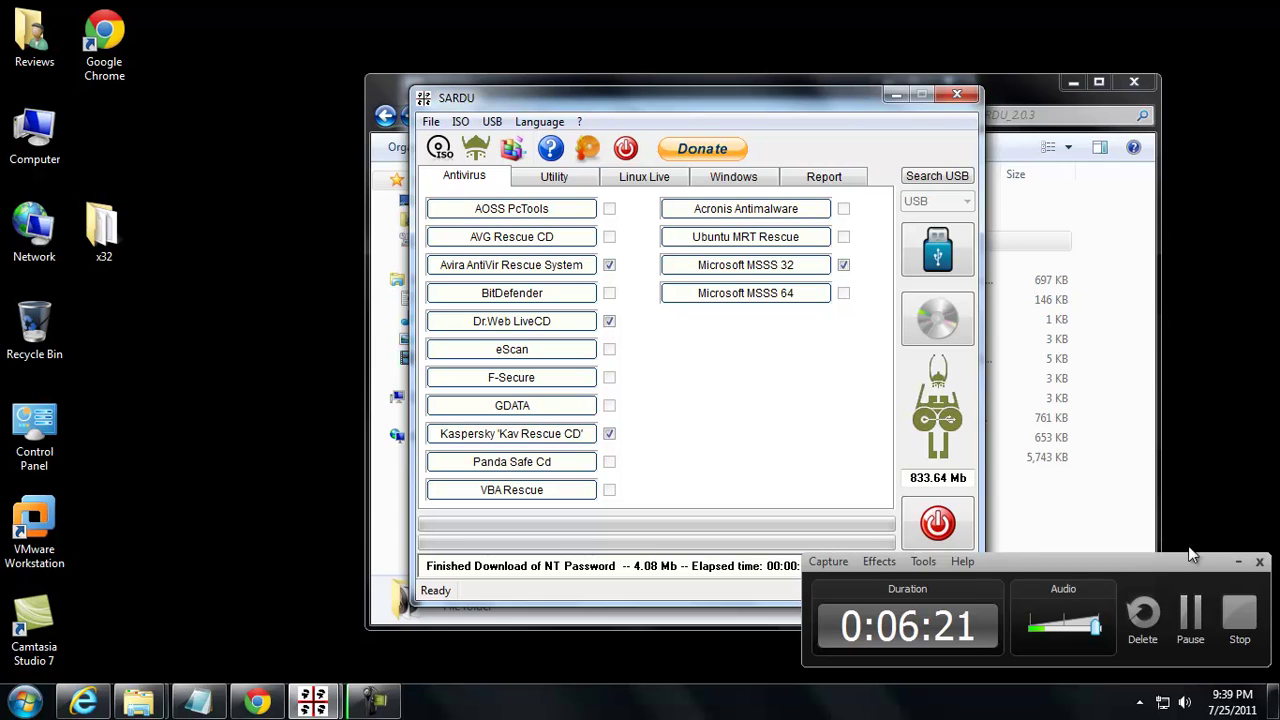
left_click(1238, 561)
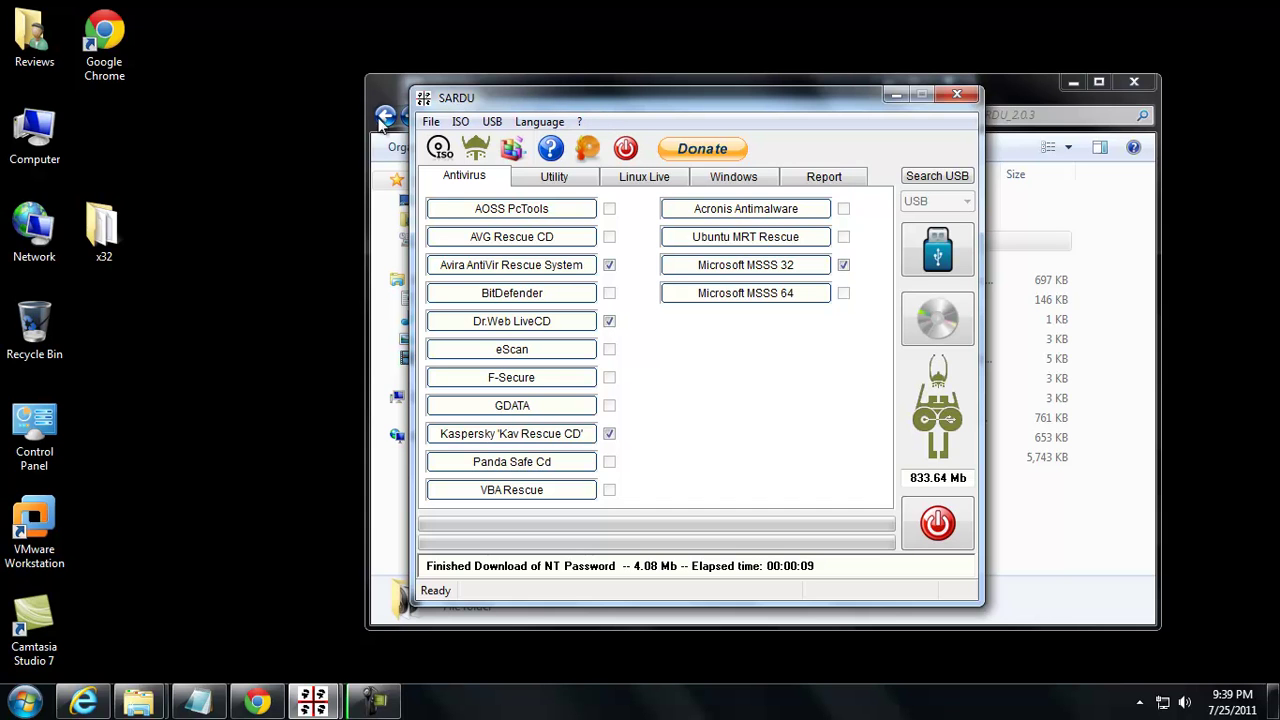
Step: Start the ISO > Make ISO build, saving the multiboot image to the SARDU_2.0.3 folder
left_click(431, 123)
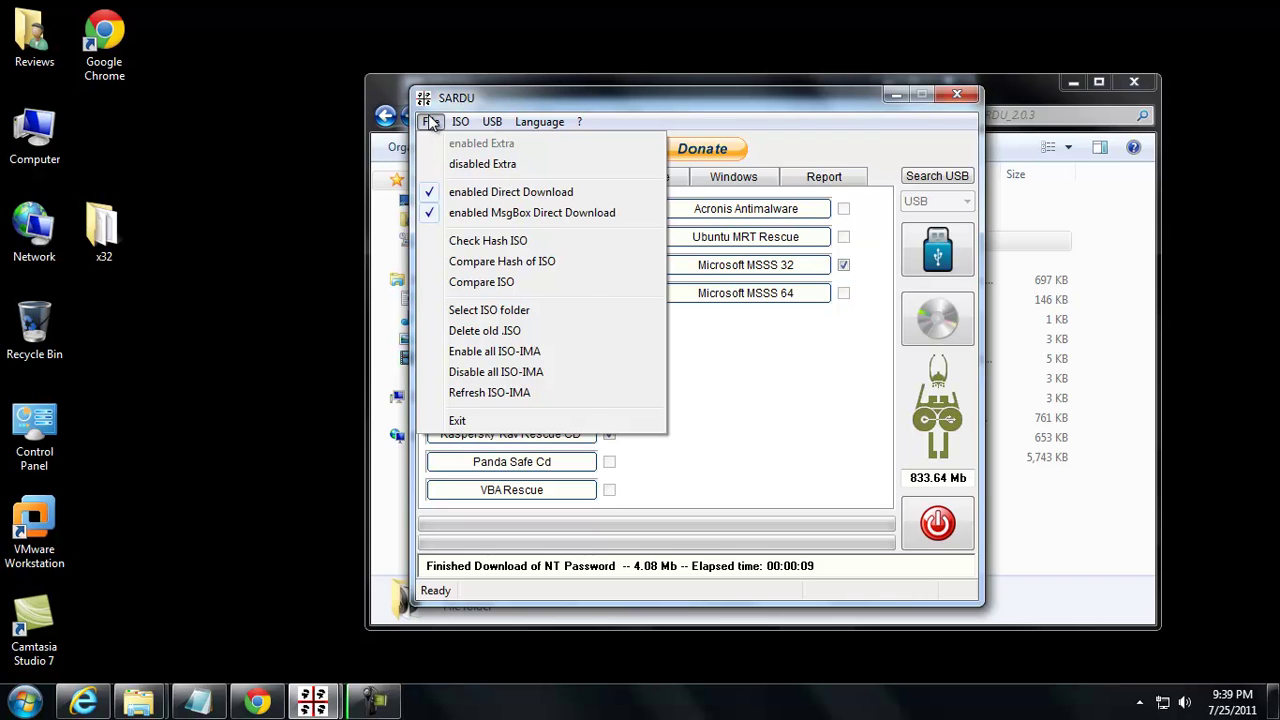
mouse_move(458, 124)
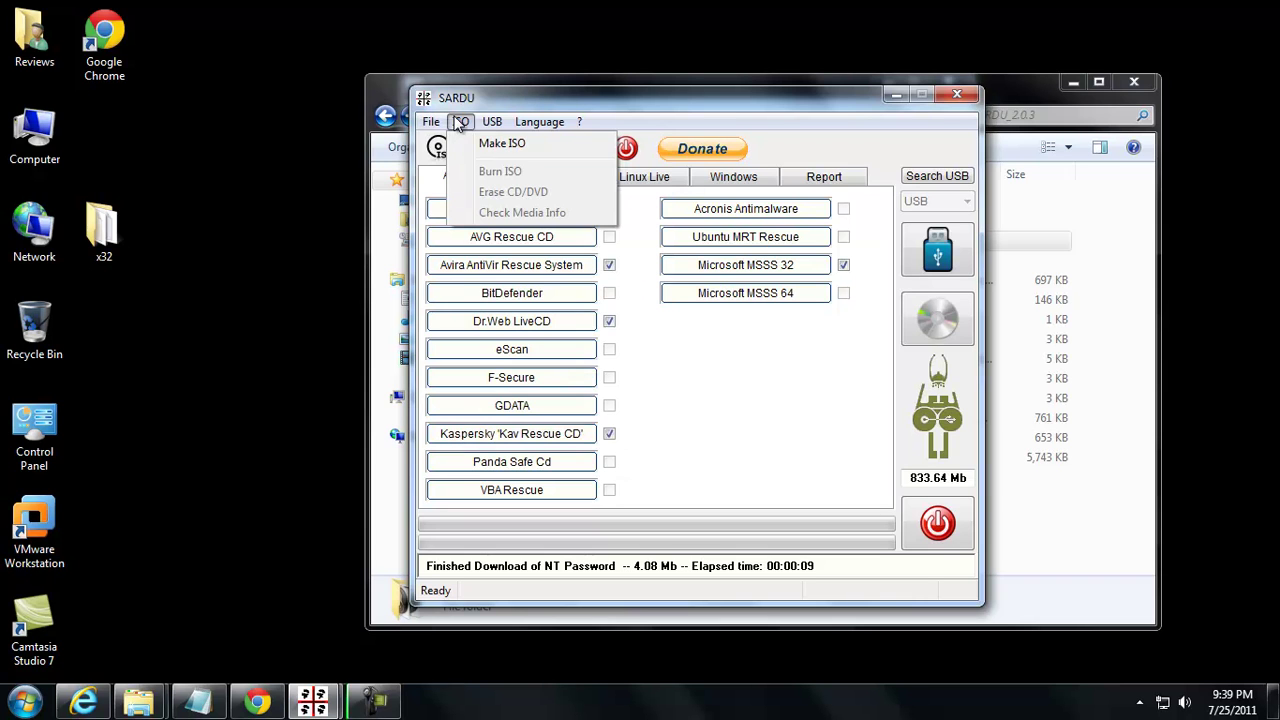
left_click(494, 148)
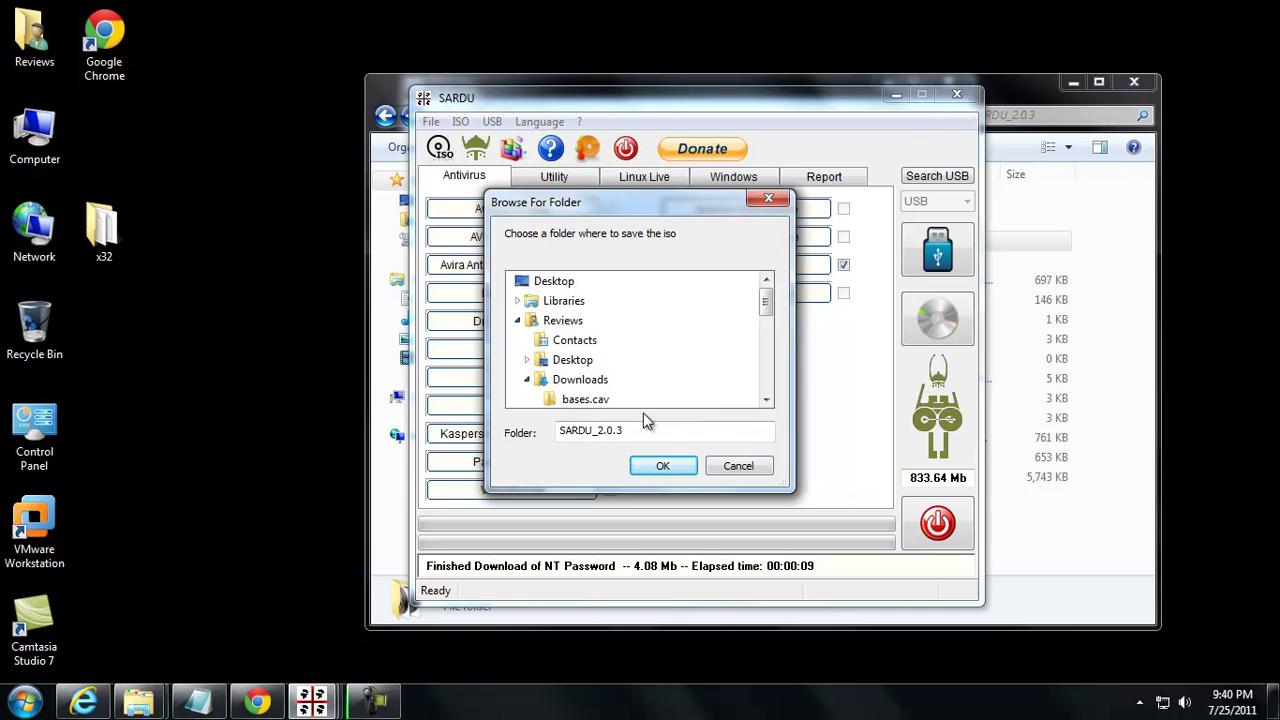
left_click(661, 468)
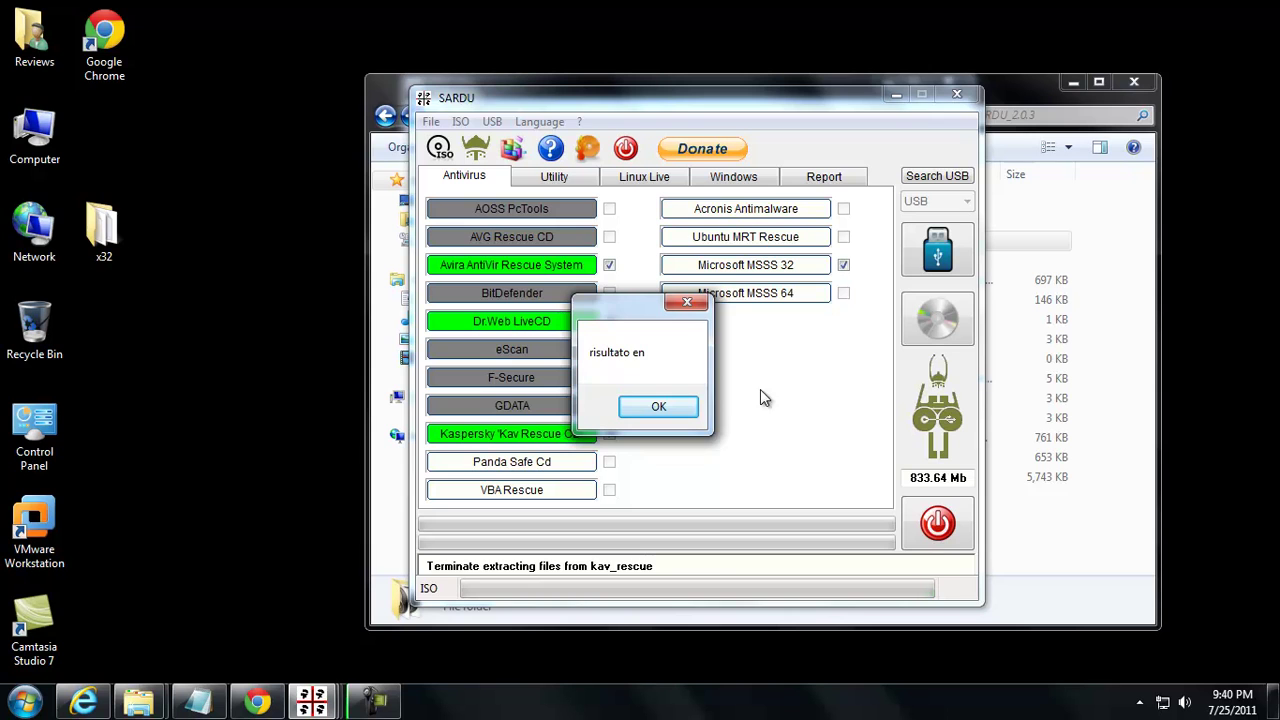
Step: Dismiss the extraction result and accept updating Security Essentials 32 definitions so sardu.iso completes
left_click(684, 406)
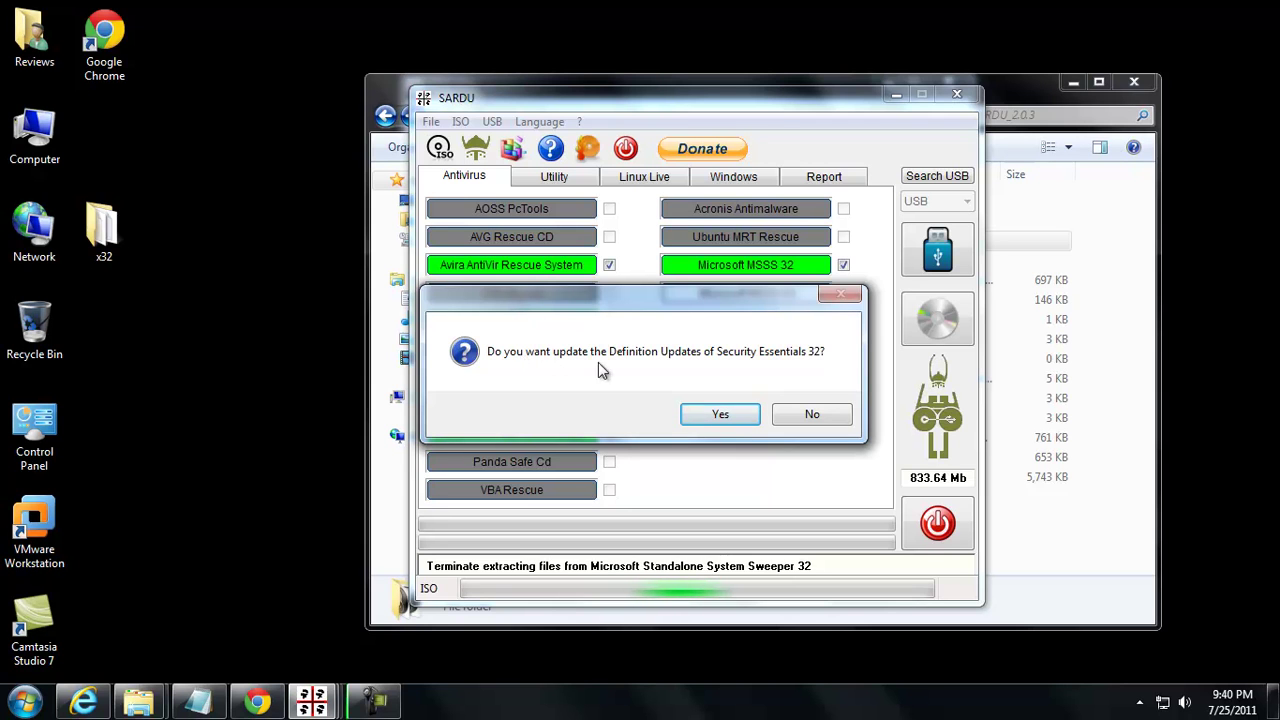
left_click(715, 414)
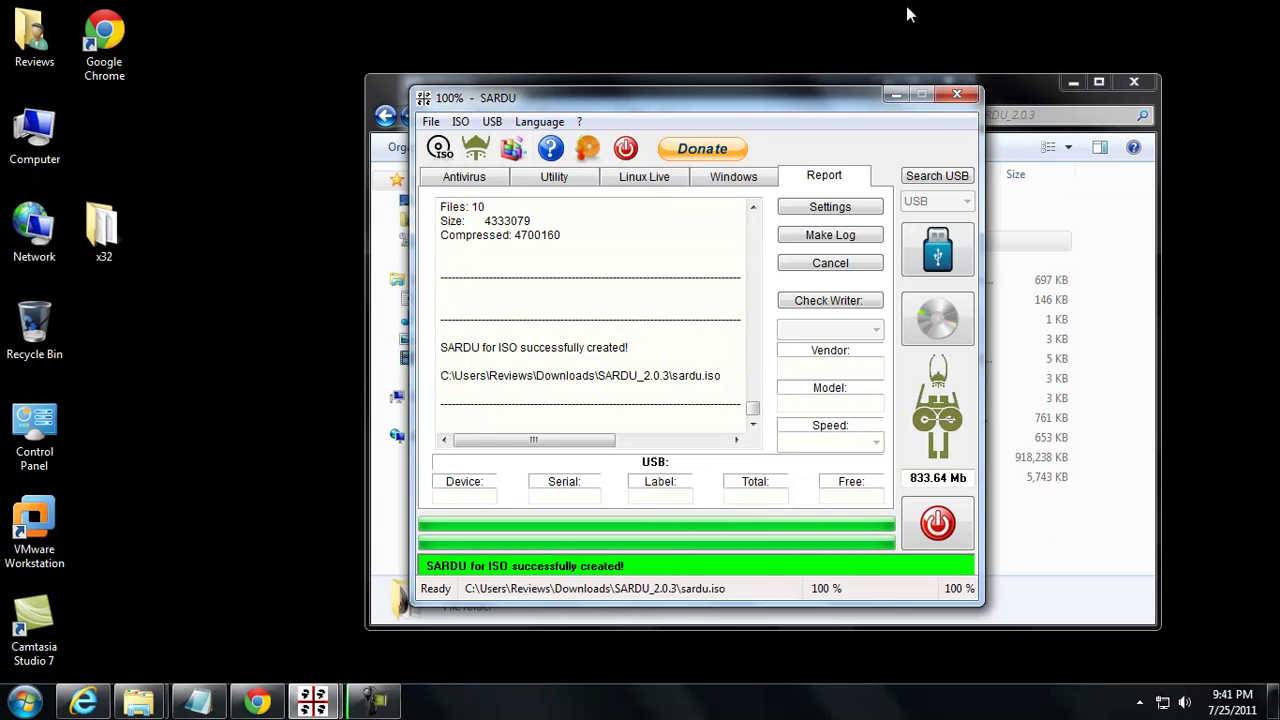
Step: Minimize SARDU and select the new 896 MB sardu.iso in the SARDU_2.0.3 Explorer window
left_click(896, 94)
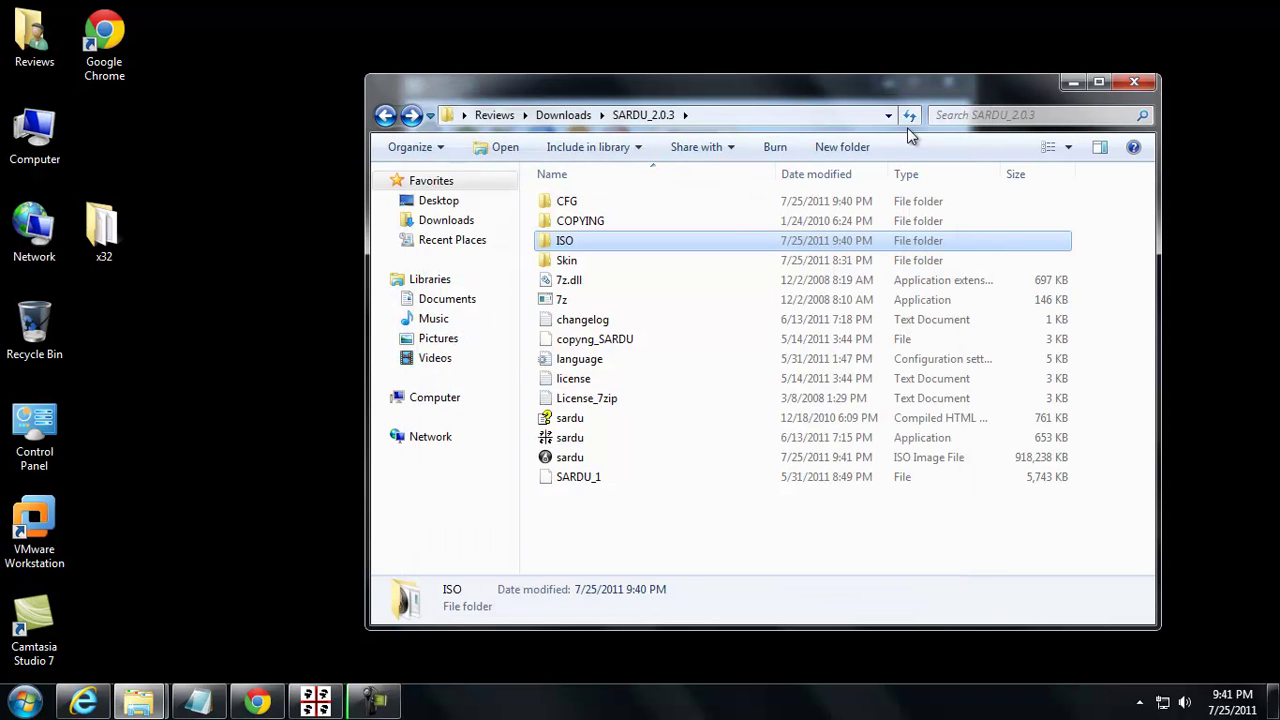
left_click(540, 457)
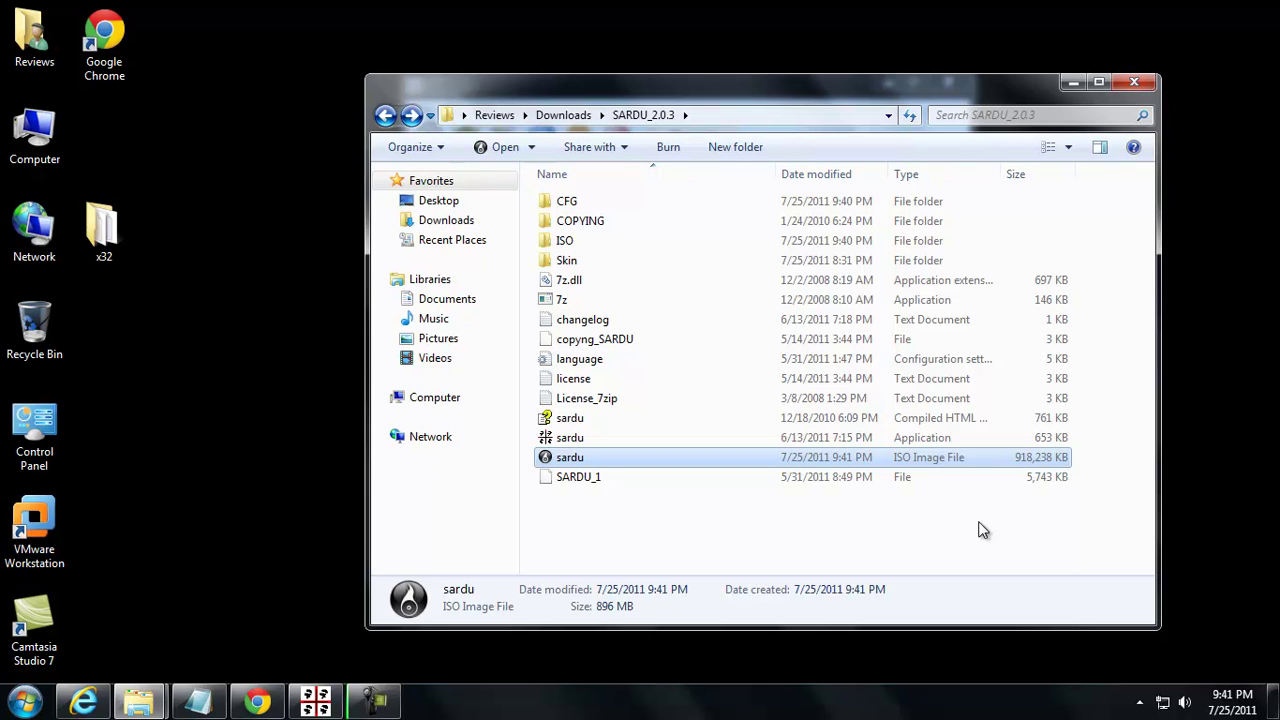
left_click(373, 700)
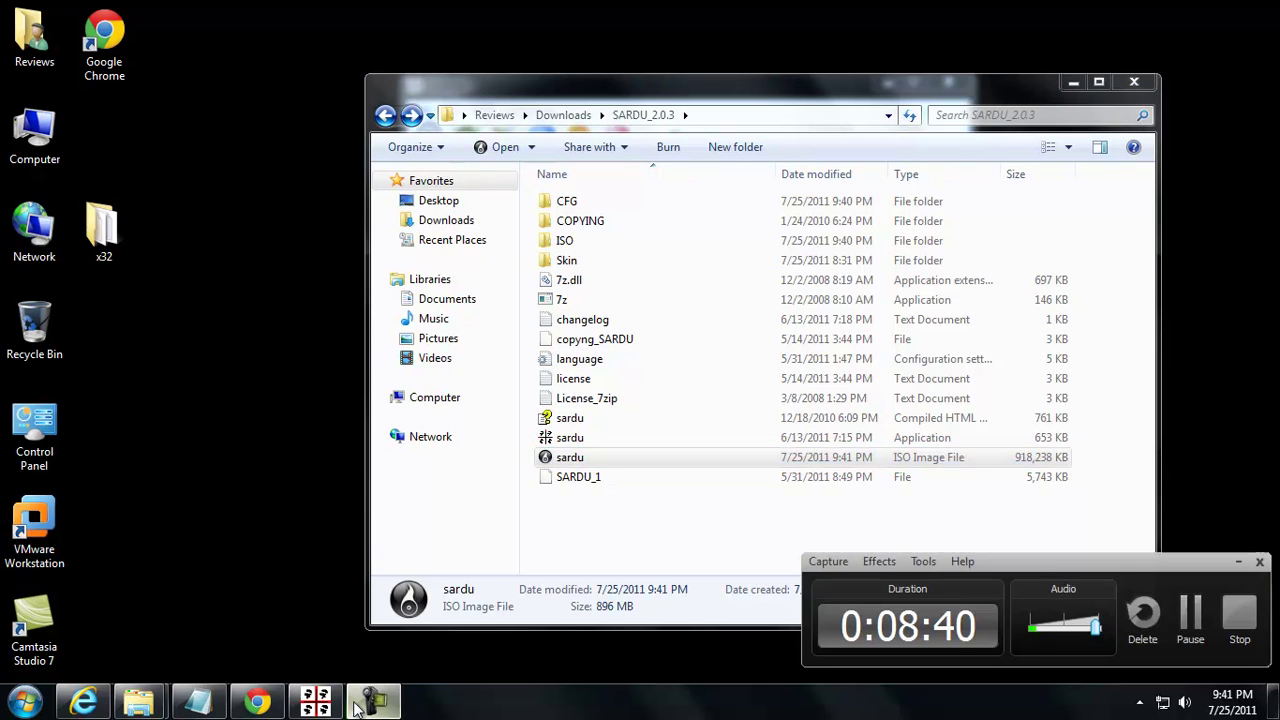
left_click(1190, 615)
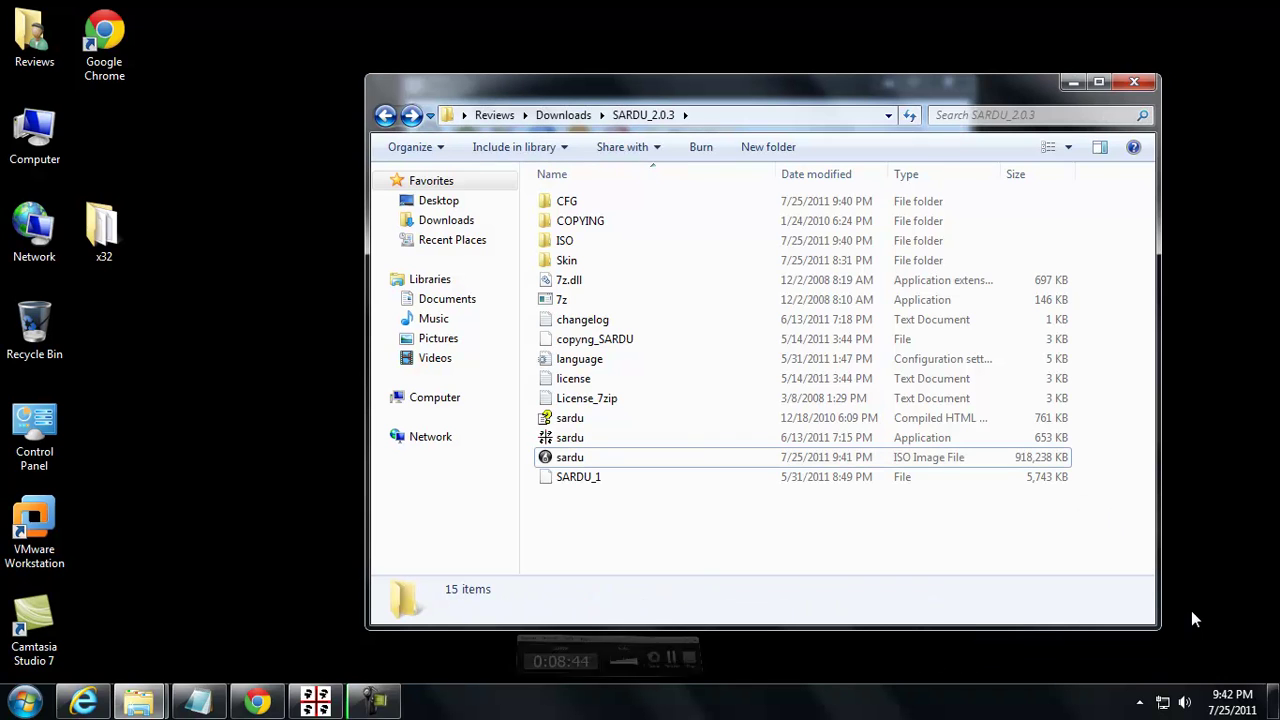
Step: Burn sardu.iso to the TSSTcorp DVDRW disc via Creator DE's Burn Image page
left_click(554, 460)
double_click(554, 460)
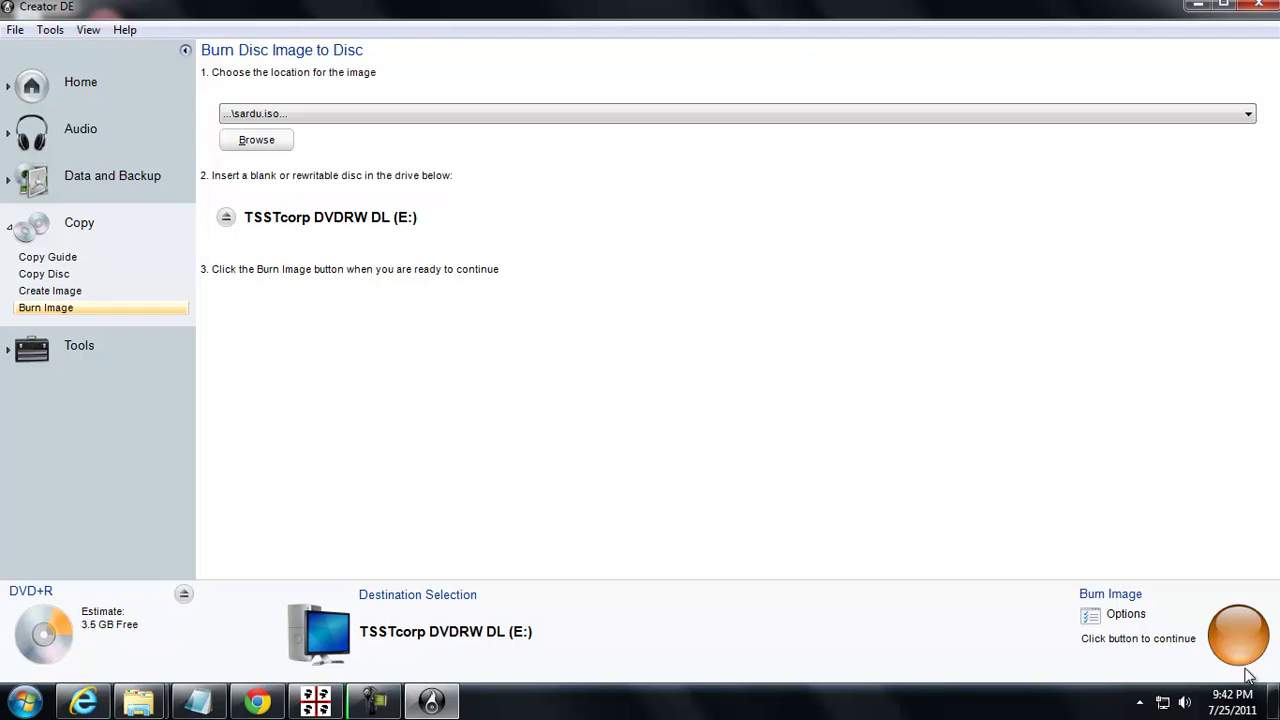
left_click(1236, 634)
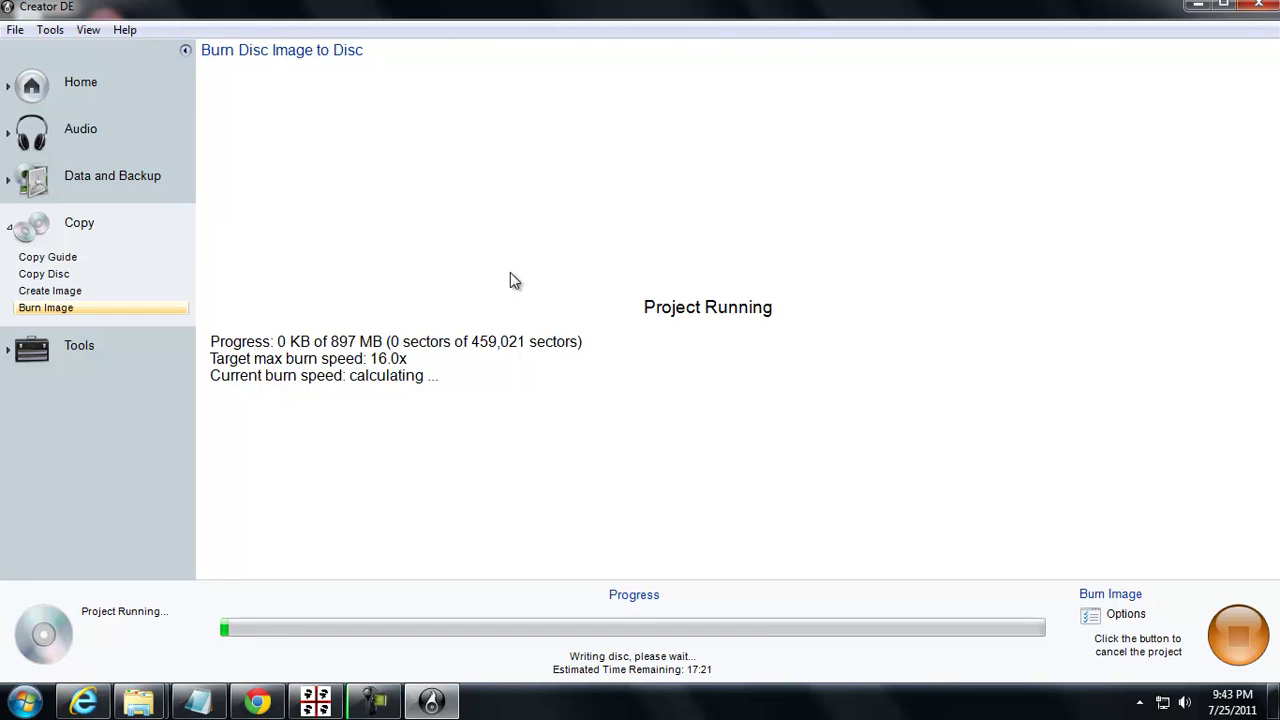
left_click(318, 703)
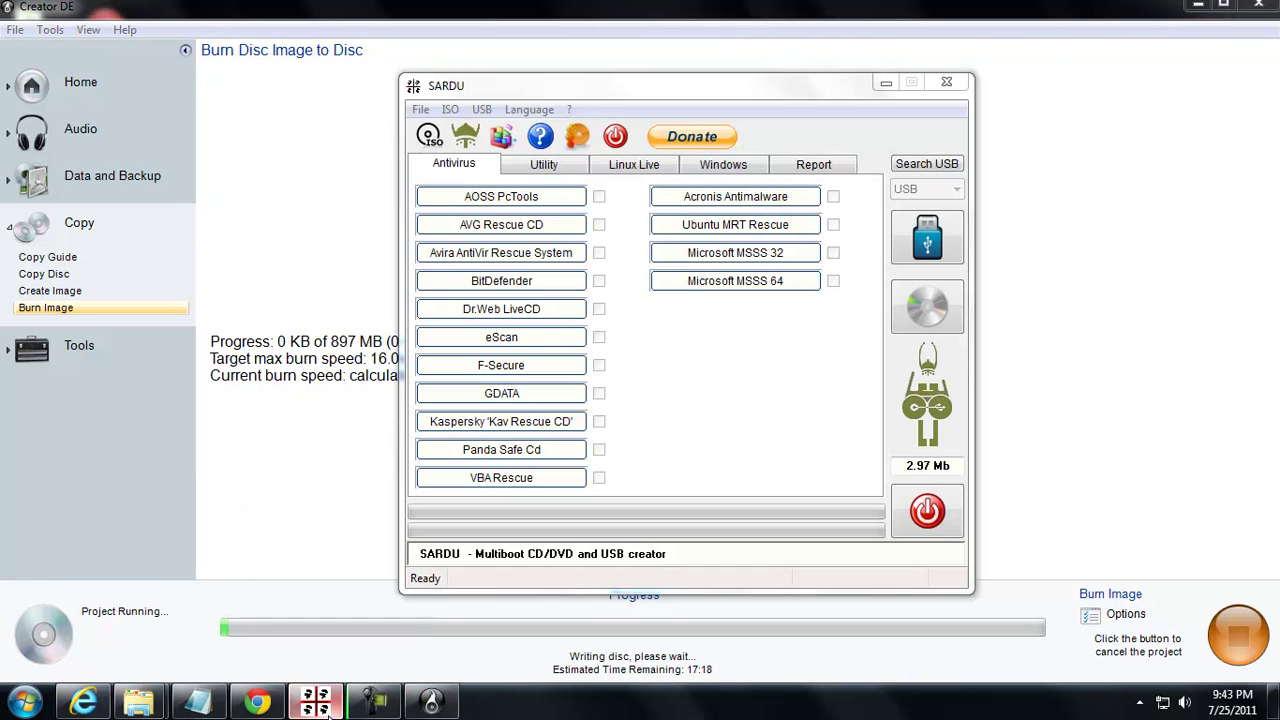
left_click(309, 190)
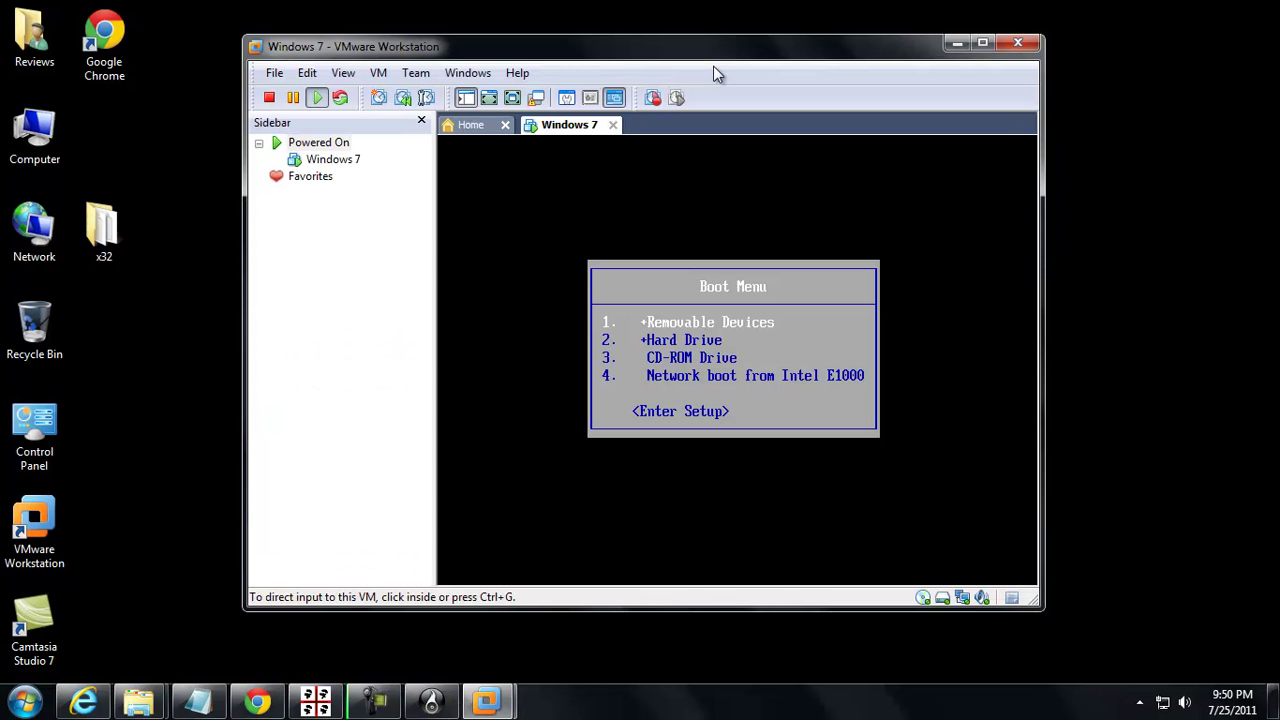
Step: Boot the Windows 7 virtual machine from the CD-ROM Drive in its Boot Menu
left_click(550, 295)
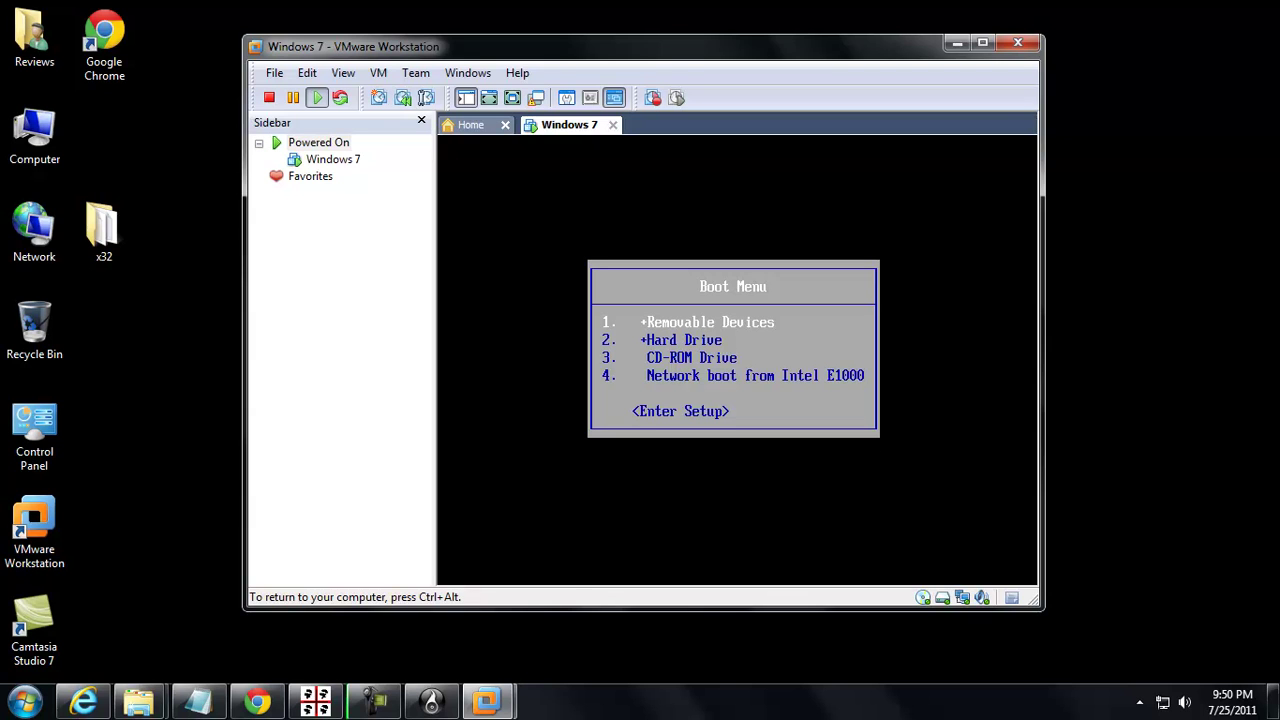
key("Down")
key("Down")
key("Return")
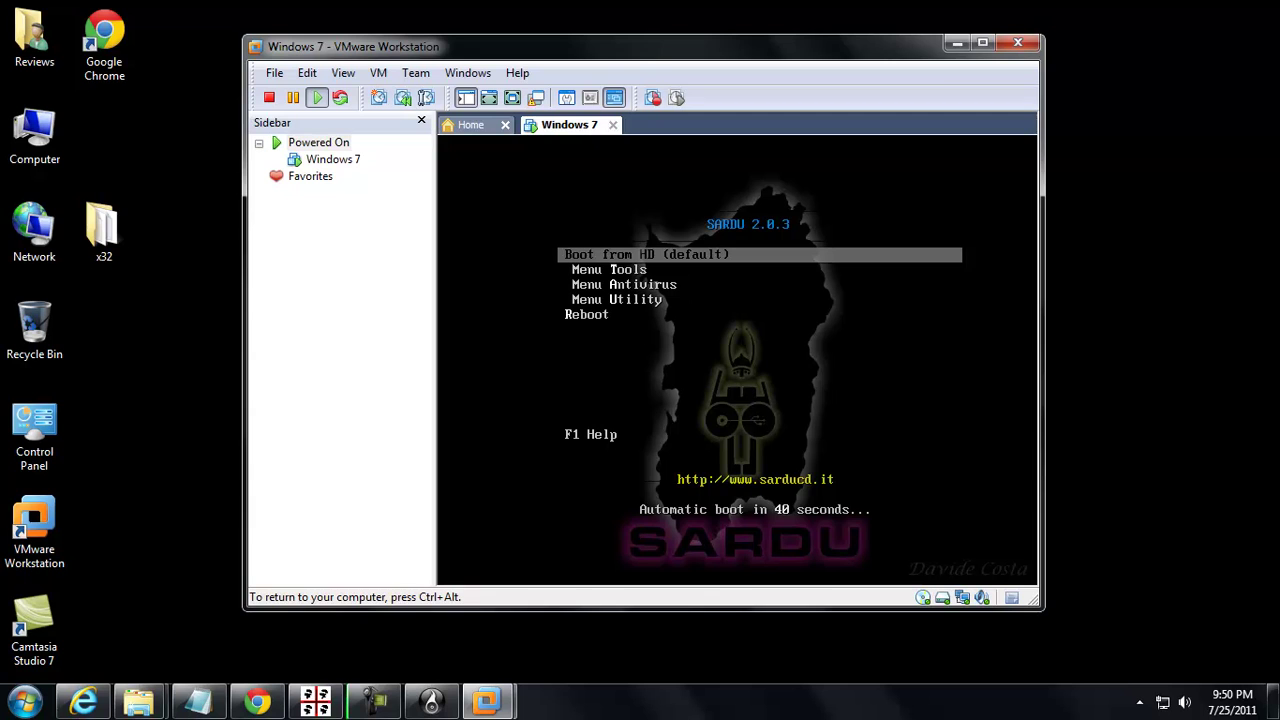
Step: Stop the countdown, browse the Menu Tools entries, then return to the main SARDU menu
key("Down")
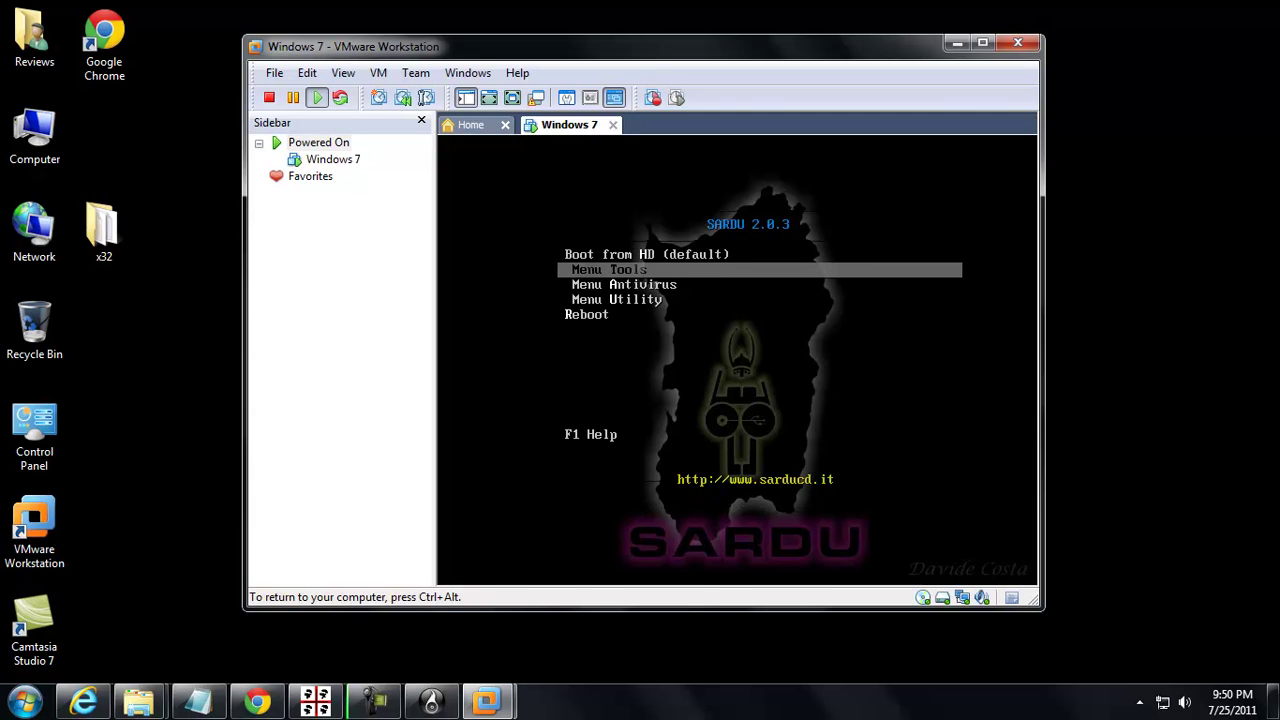
key("Up")
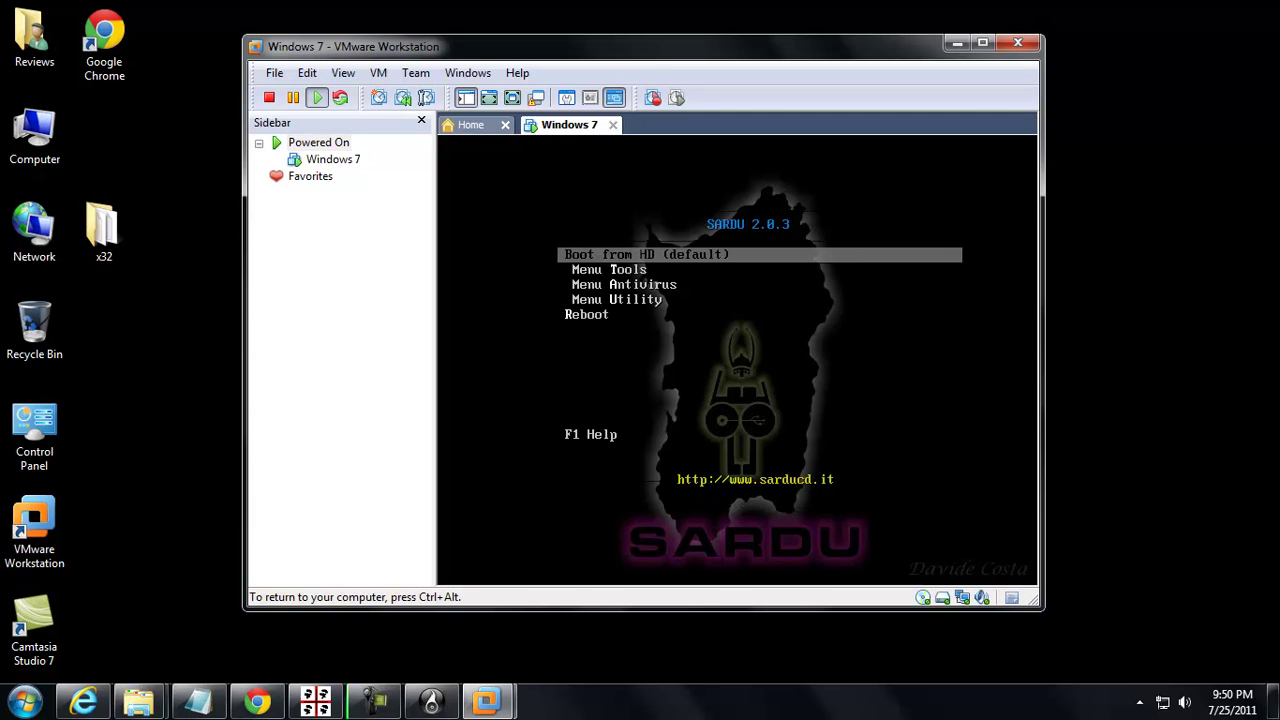
key("Down")
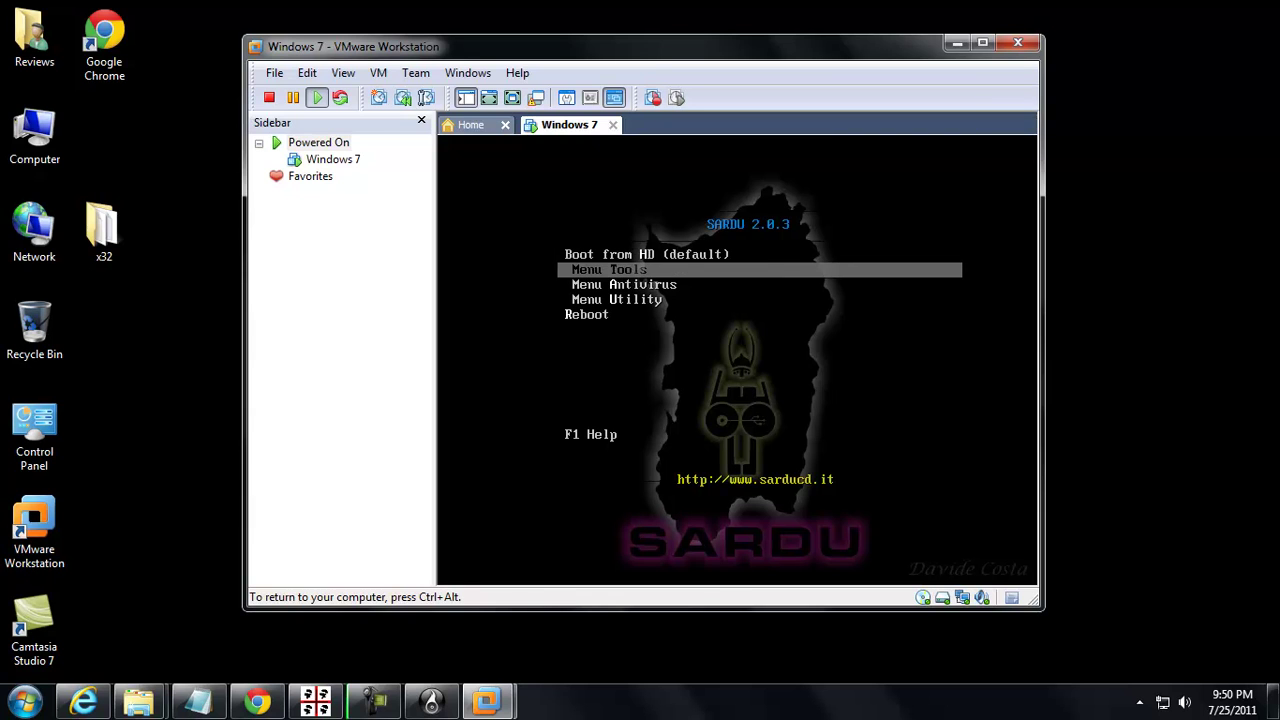
key("Down")
key("Down")
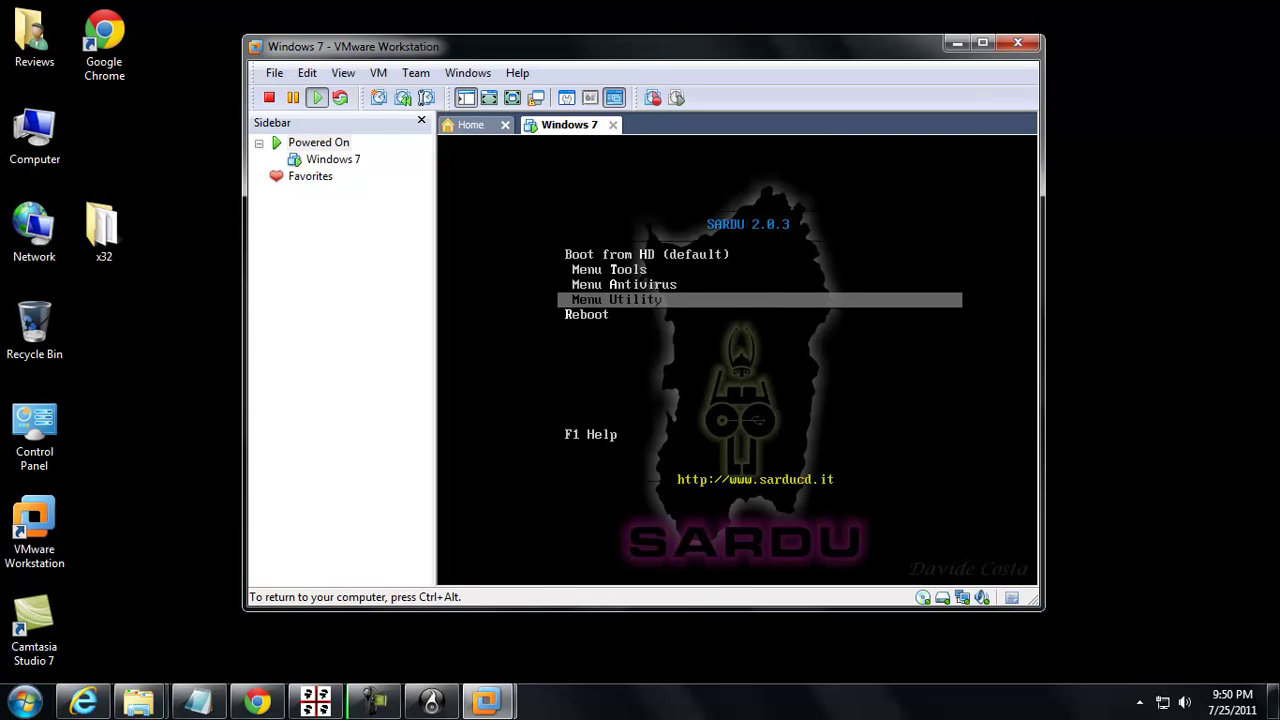
key("Up")
key("Up")
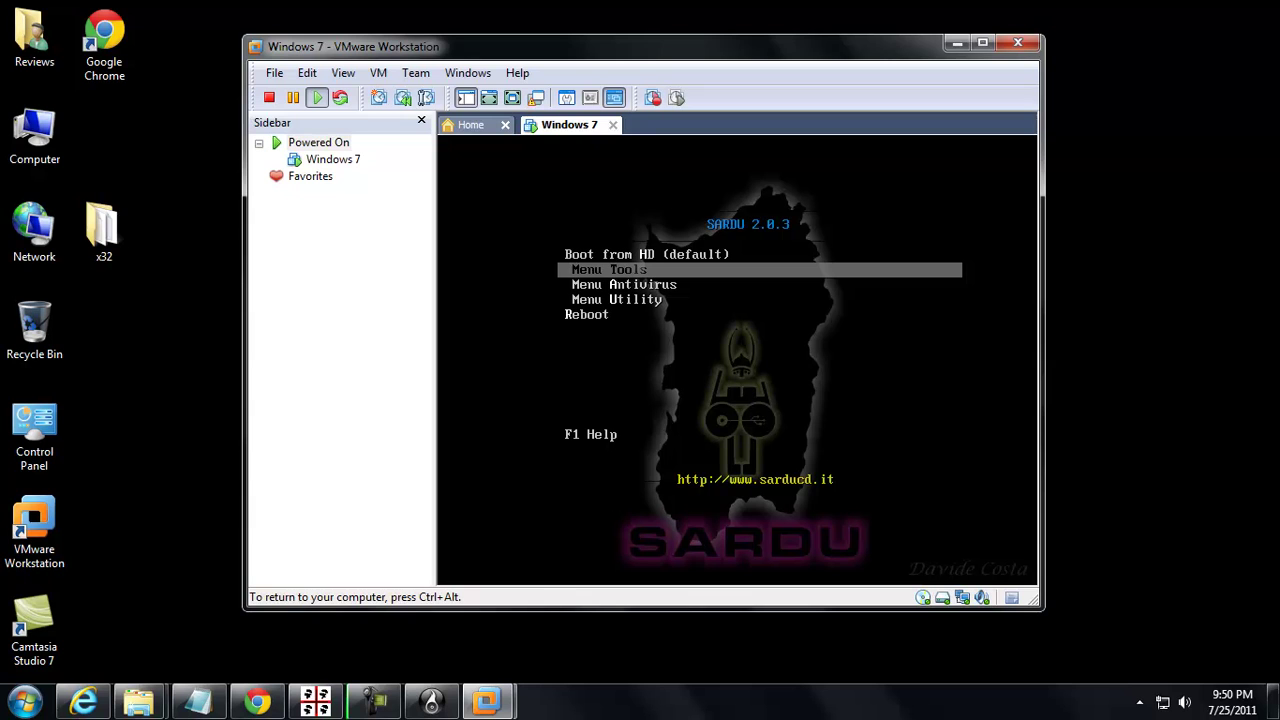
key("Return")
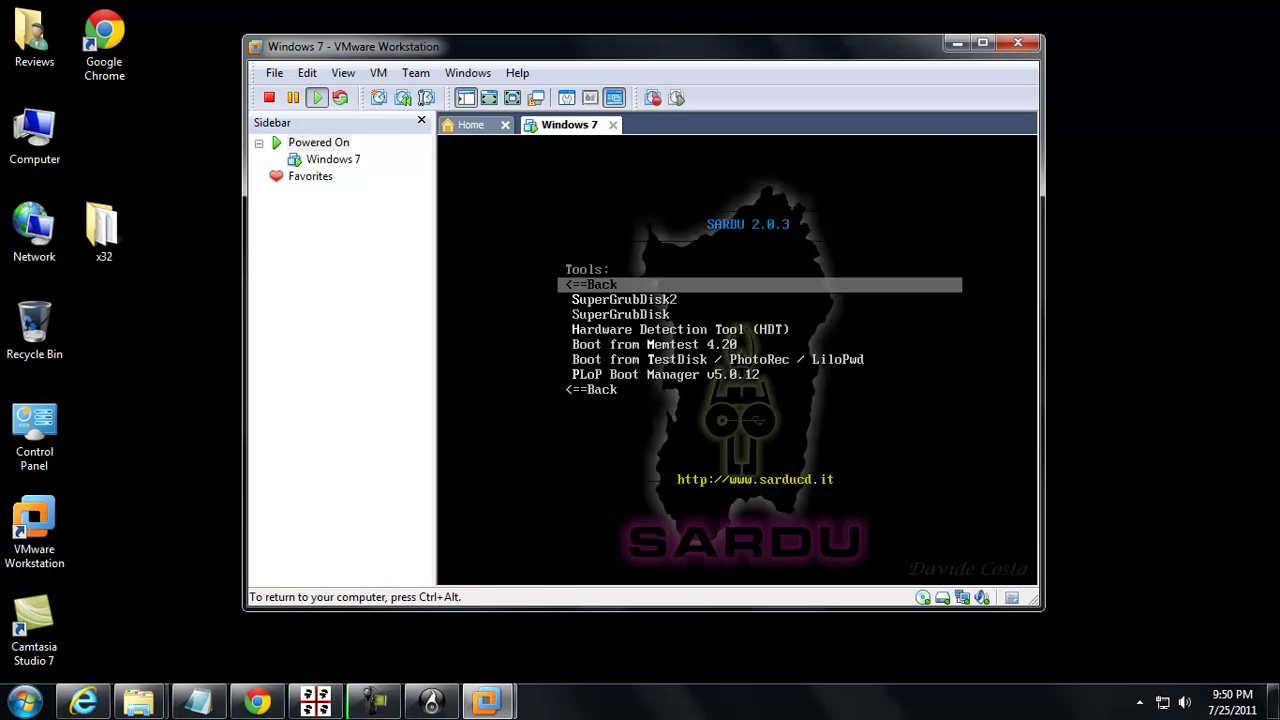
key("Down")
key("Down")
key("Down")
key("Down")
key("Down")
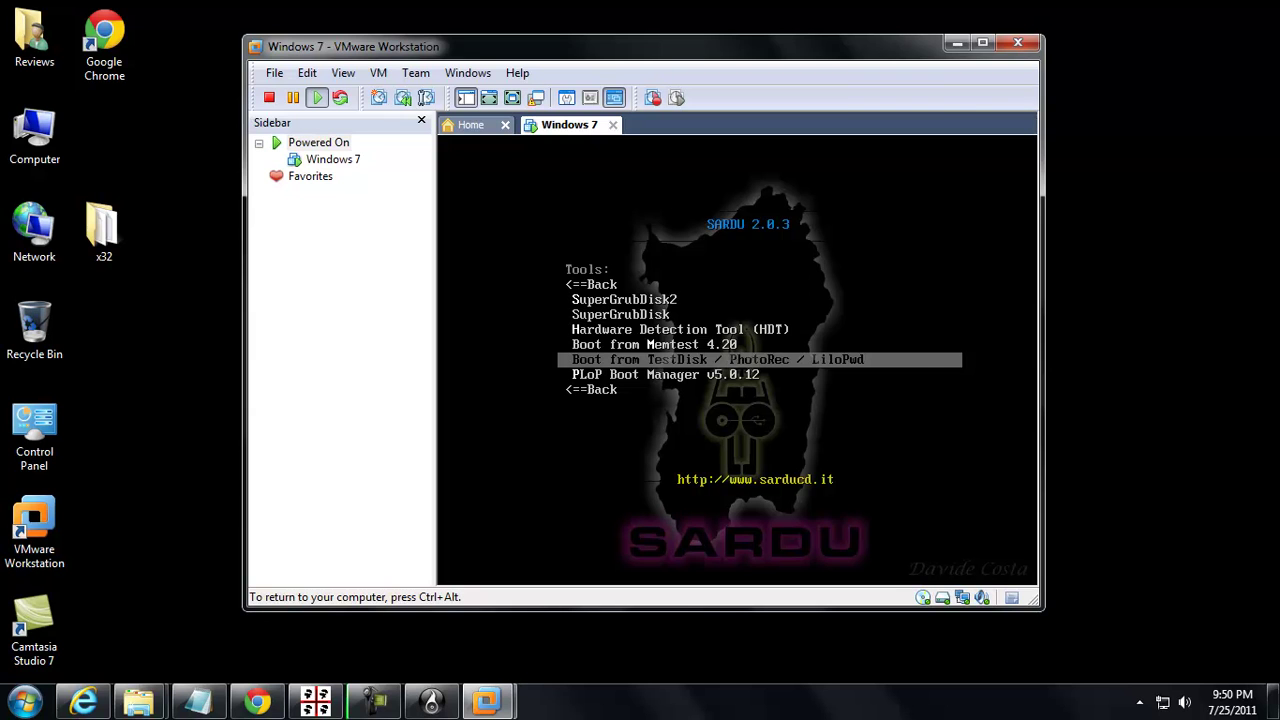
key("Up")
key("Up")
key("Up")
key("Up")
key("Up")
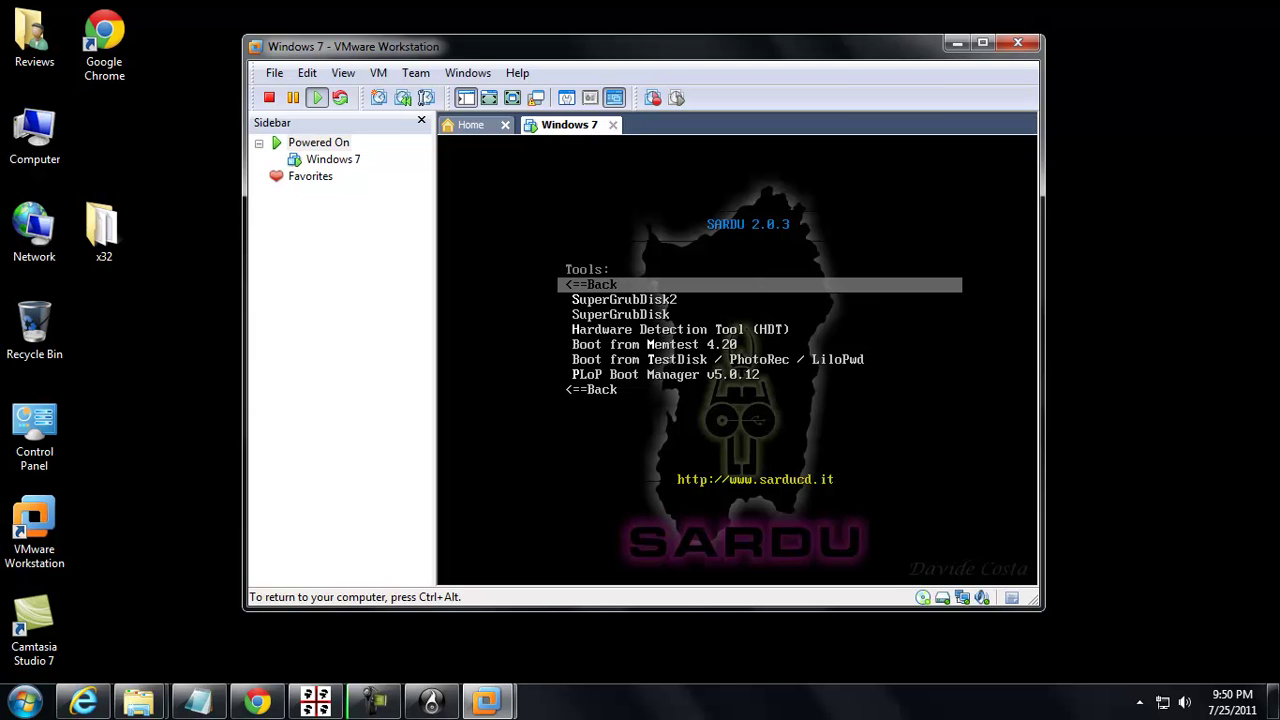
key("Return")
Step: Browse Menu Antivirus (Avira, Kaspersky Rescue Disk 2010), then open Menu Utility
key("Down")
key("Down")
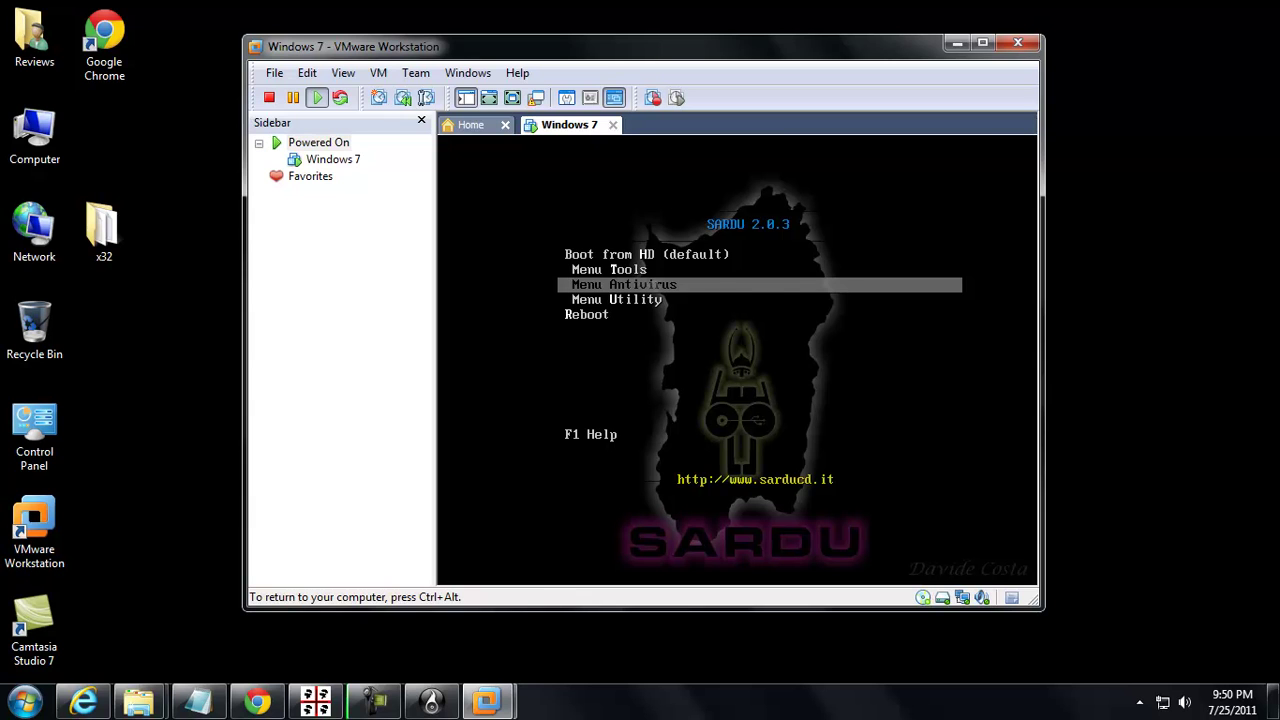
key("Return")
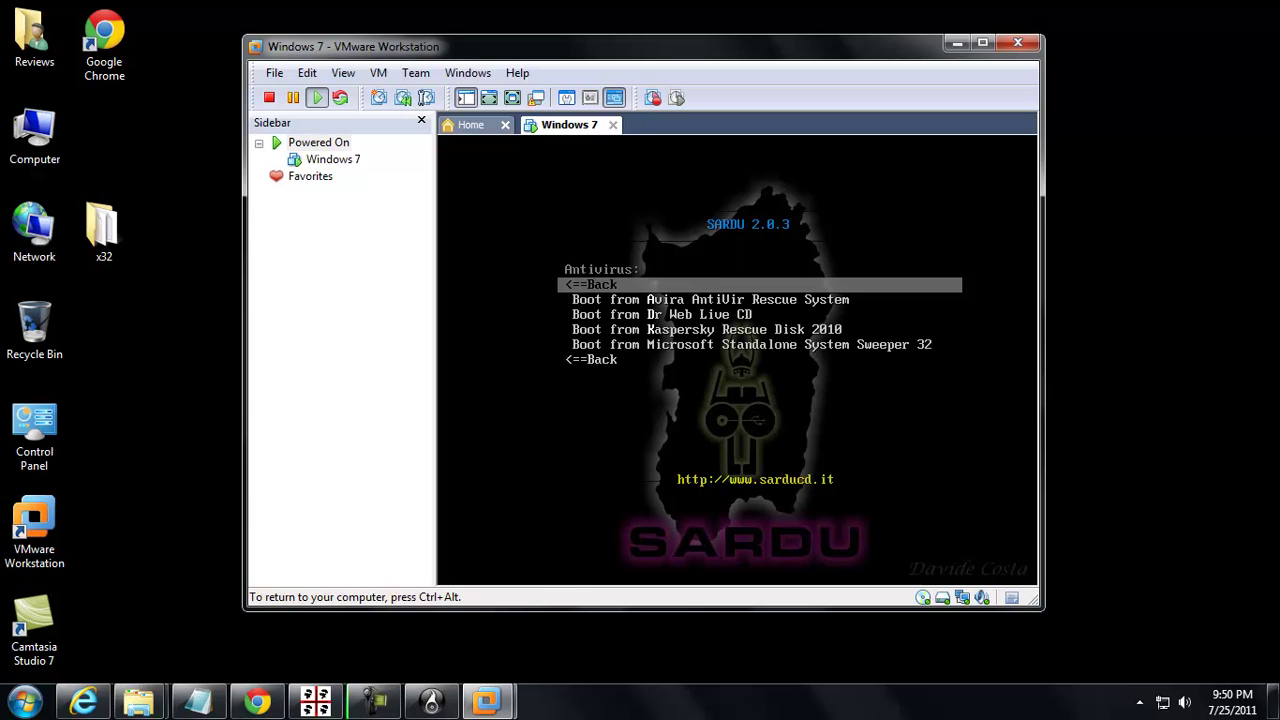
key("Down")
key("Down")
key("Down")
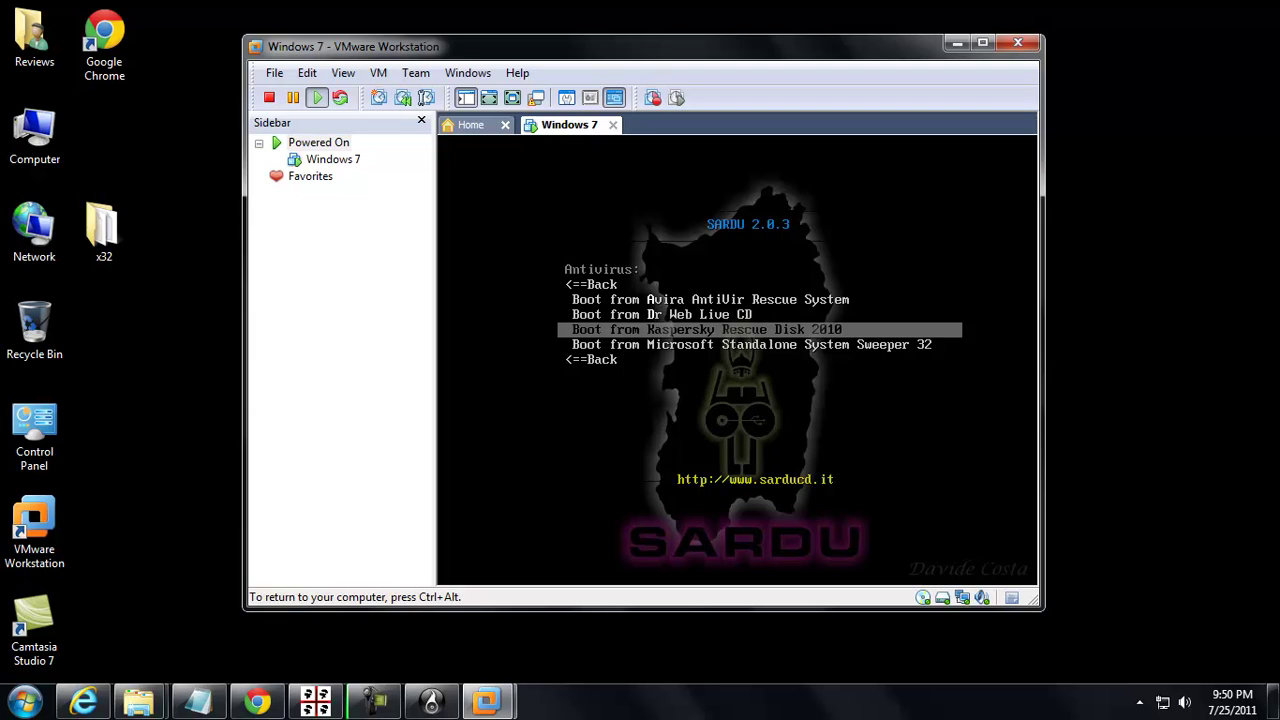
key("Down")
key("Down")
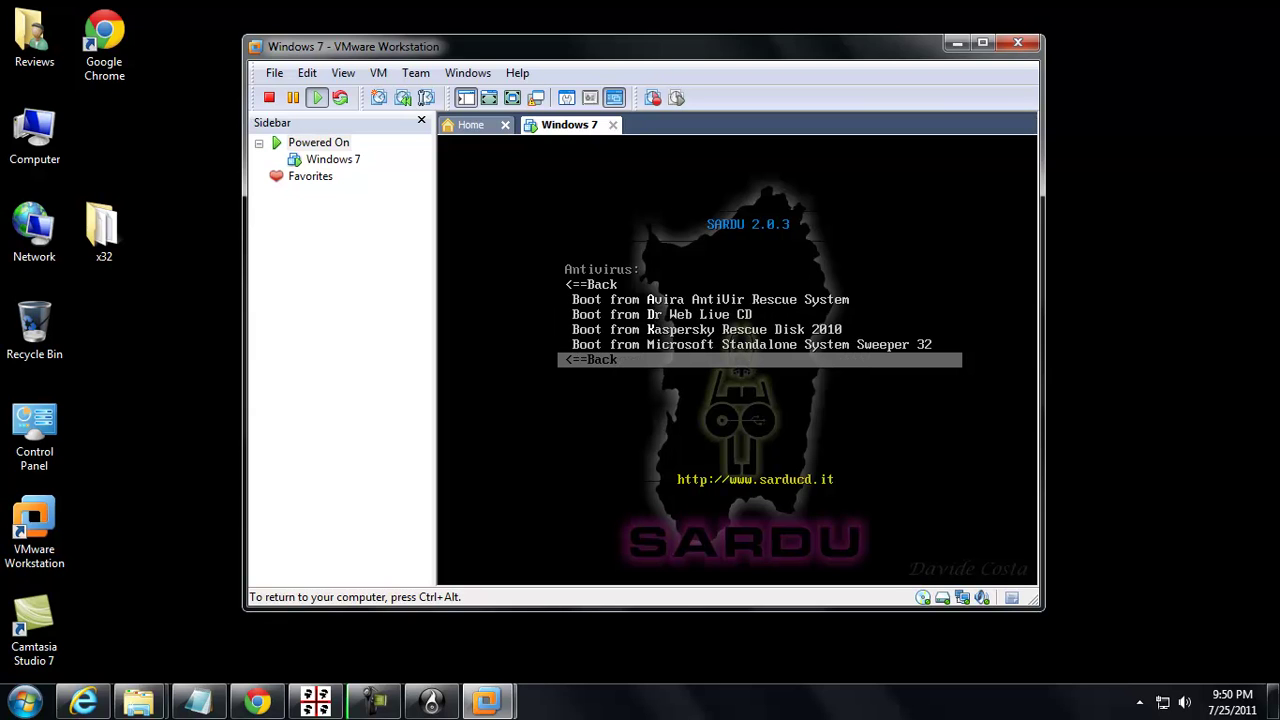
key("Return")
key("Down")
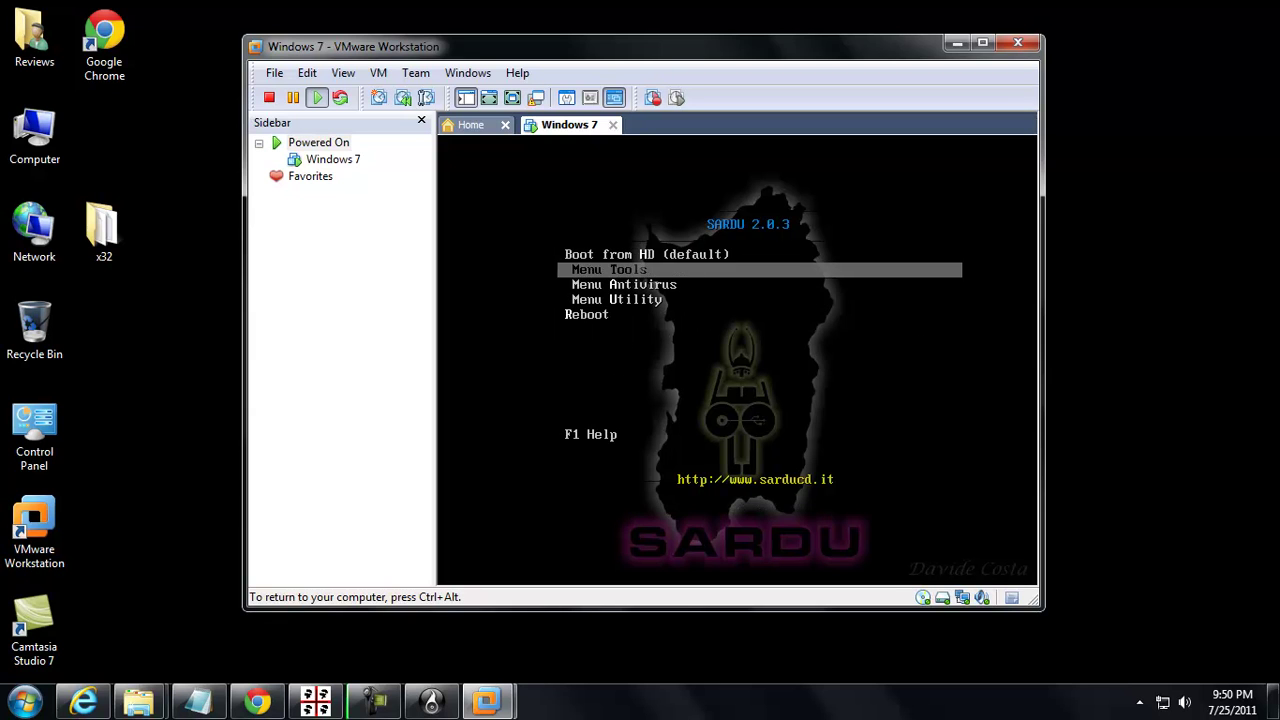
key("Down")
key("Down")
key("Return")
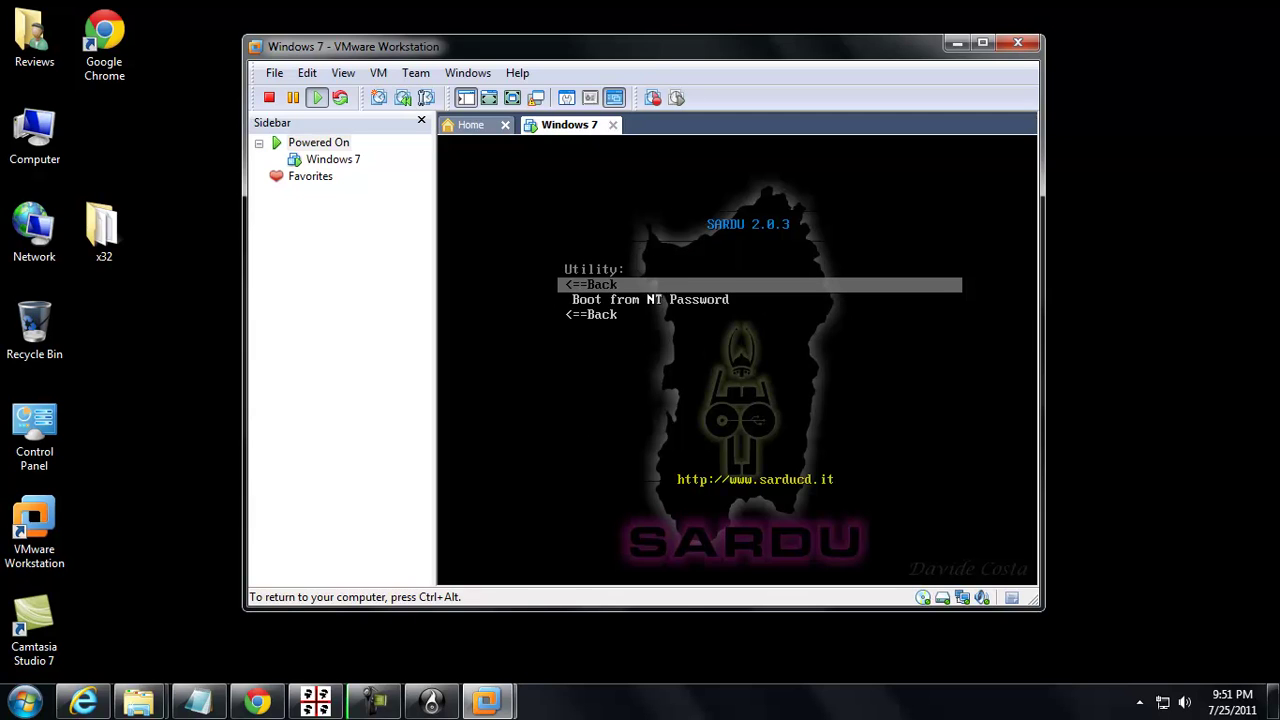
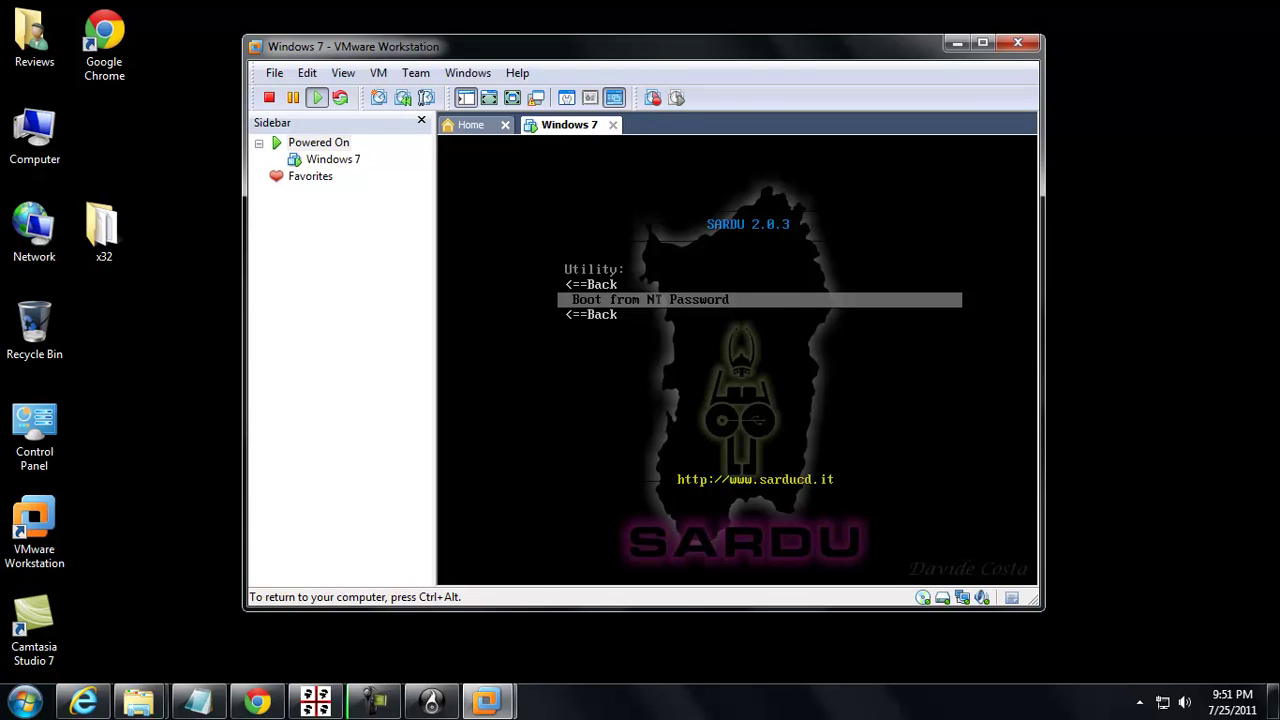
Step: Move the SARDU Utility menu selection up to the "<==Back" entry
key("Up")
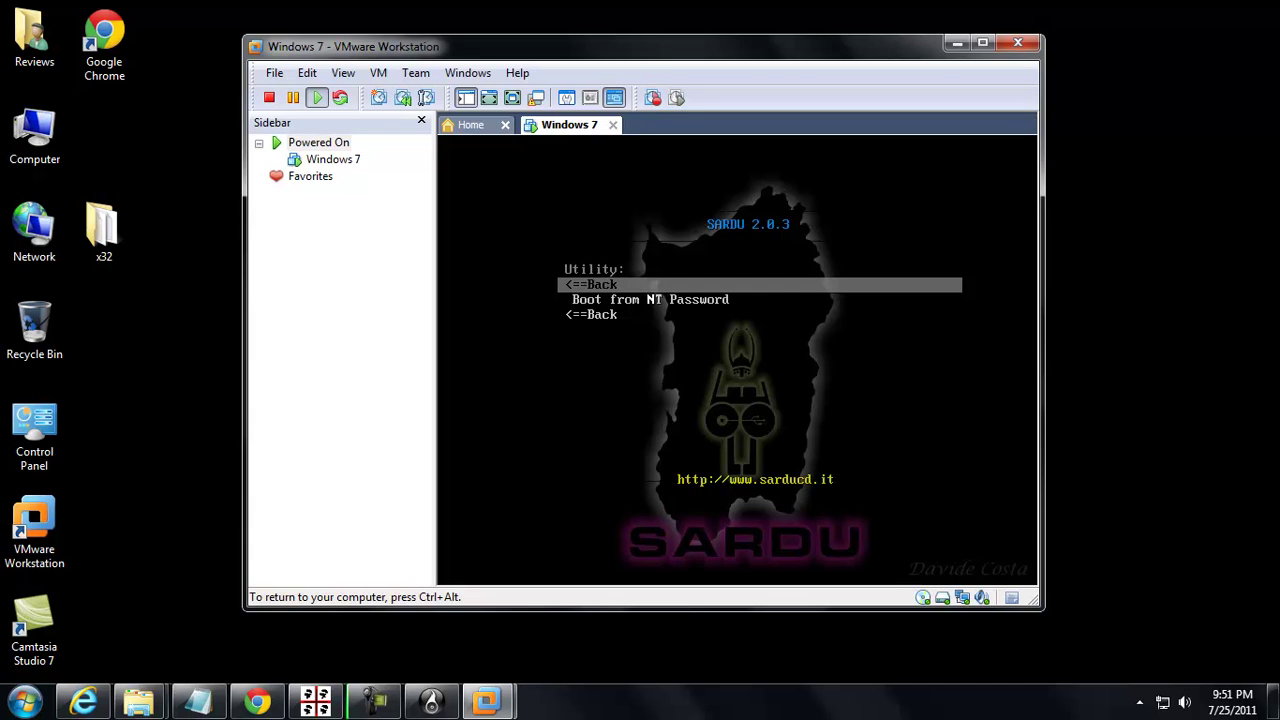
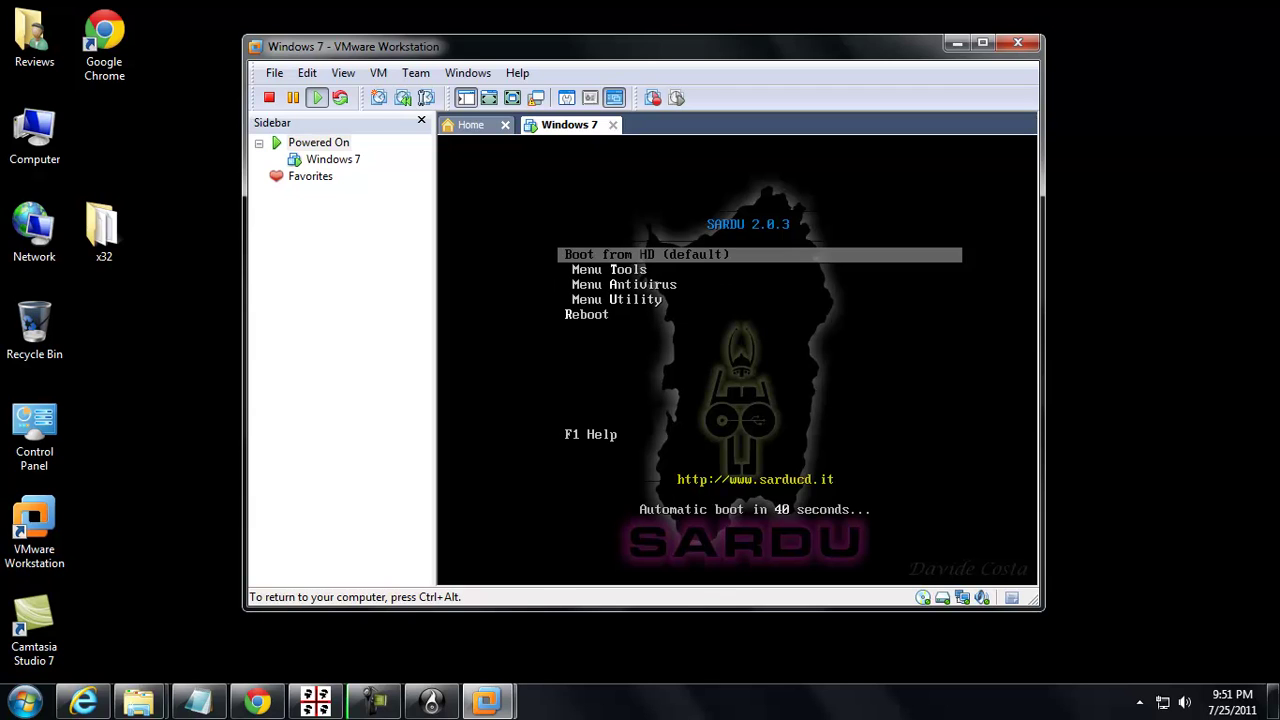
Step: Highlight the Menu Antivirus entry in the SARDU 2.0.3 boot menu
key("Down")
key("Down")
key("Down")
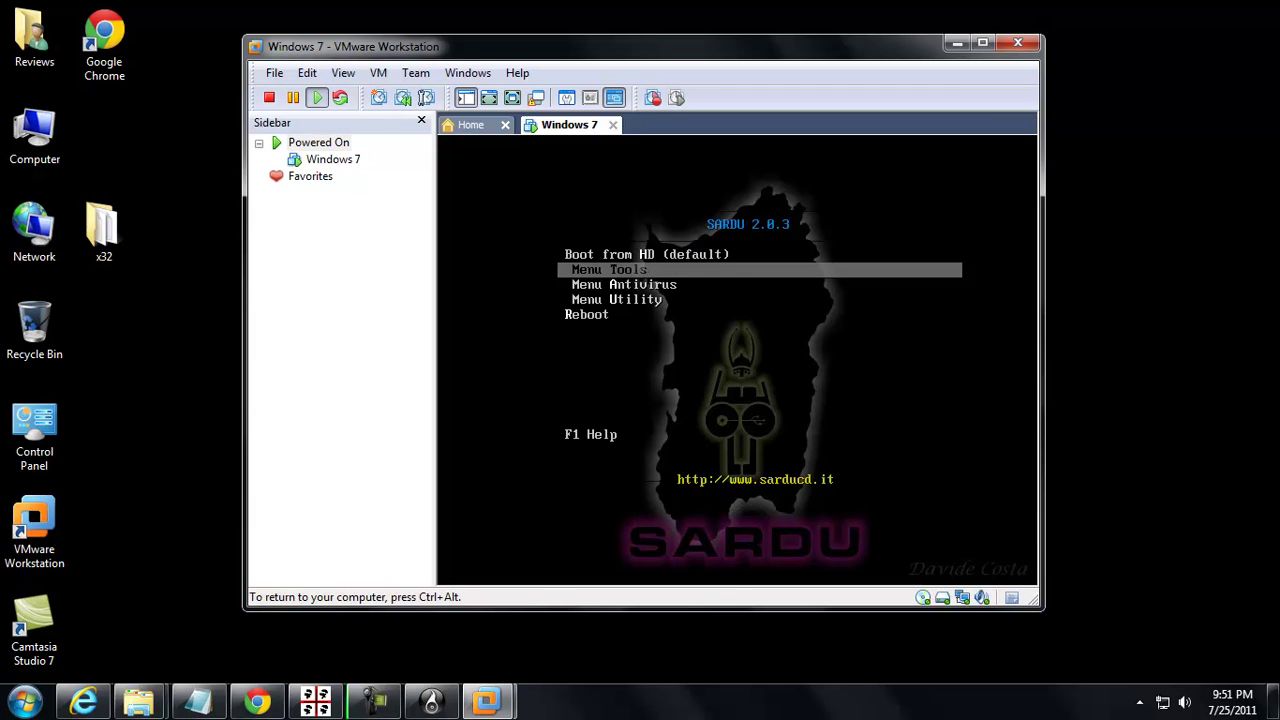
key("Up")
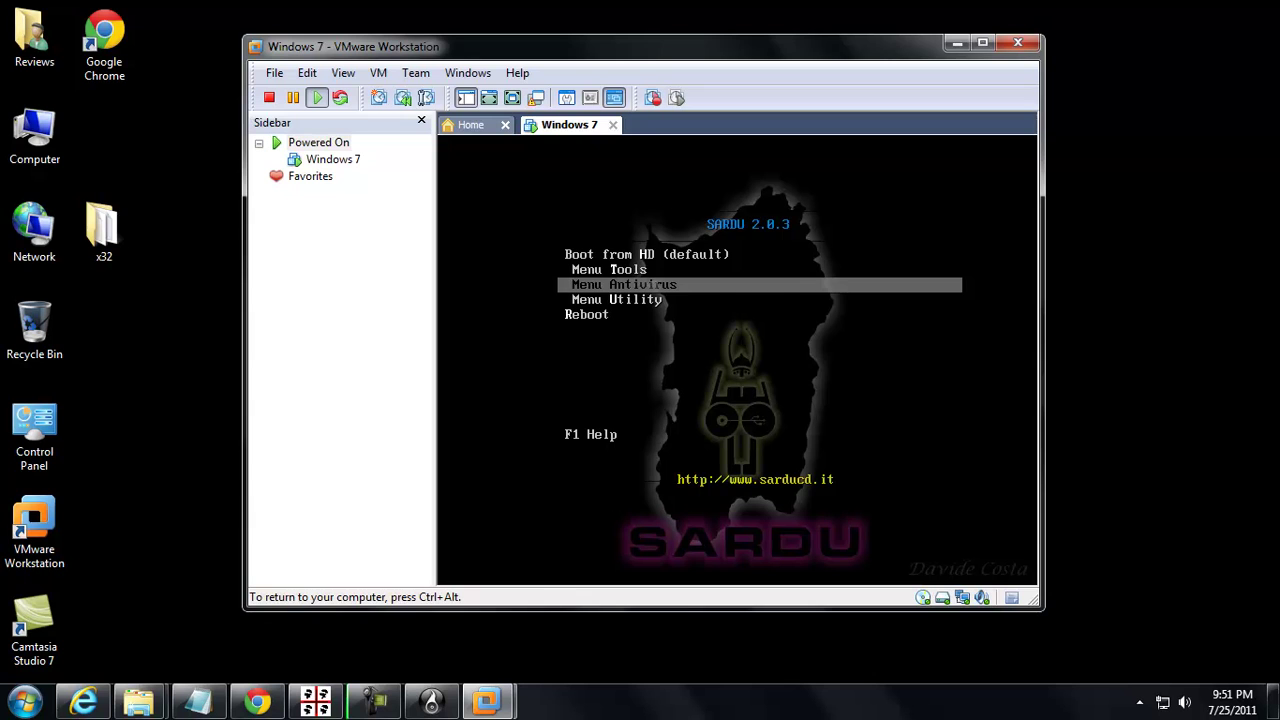
Step: Enter the SARDU Antivirus submenu and browse the Avira, Dr Web and Kaspersky entries
key("Return")
key("Down")
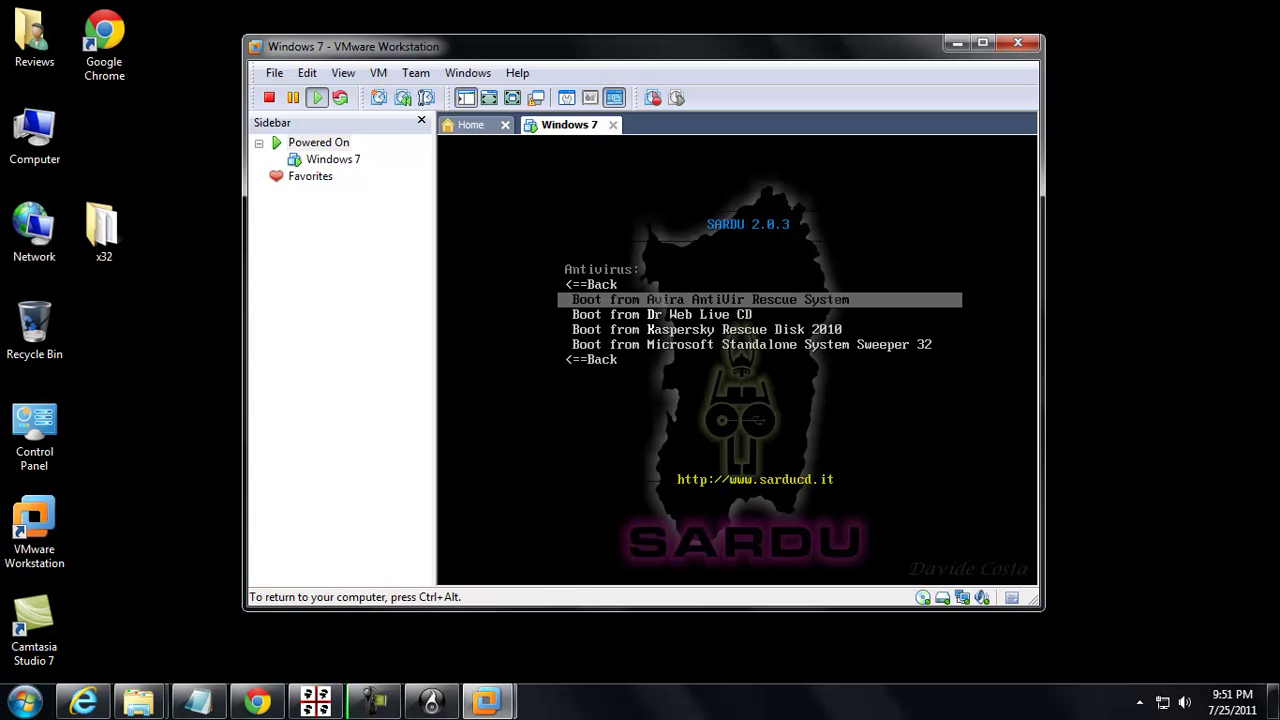
key("Down")
key("Up")
key("Down")
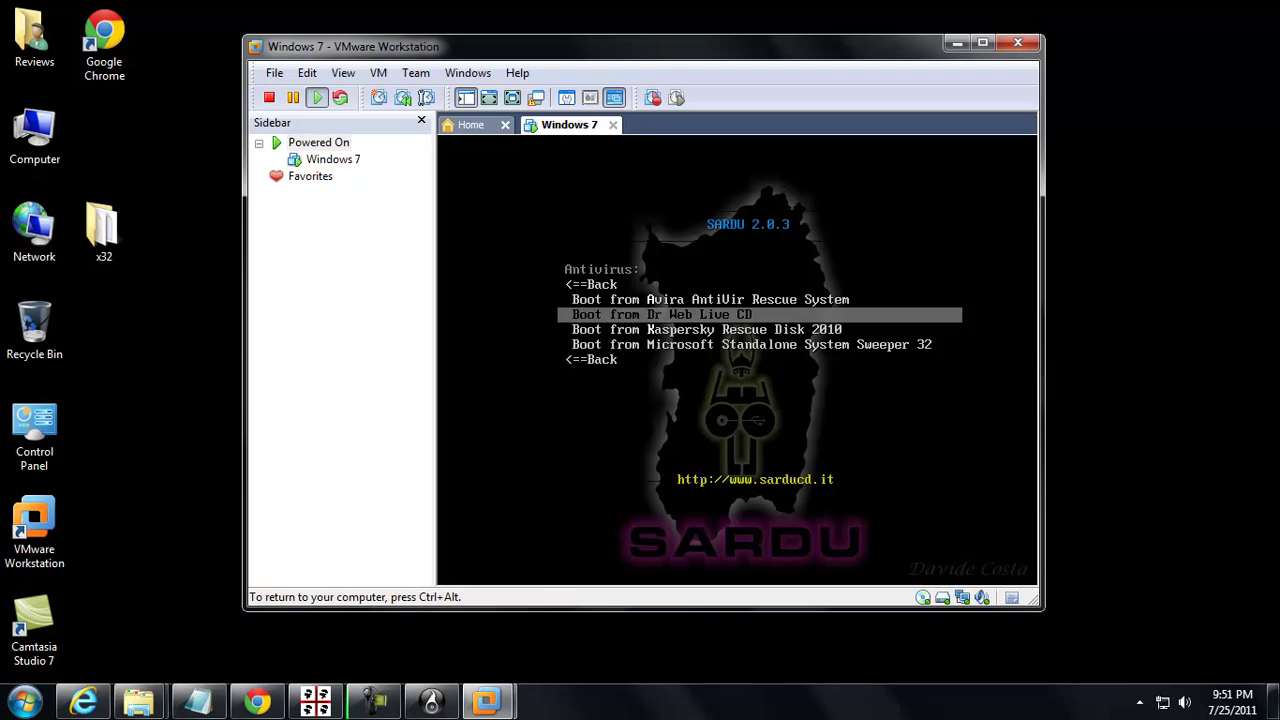
key("Down")
key("Down")
key("Up")
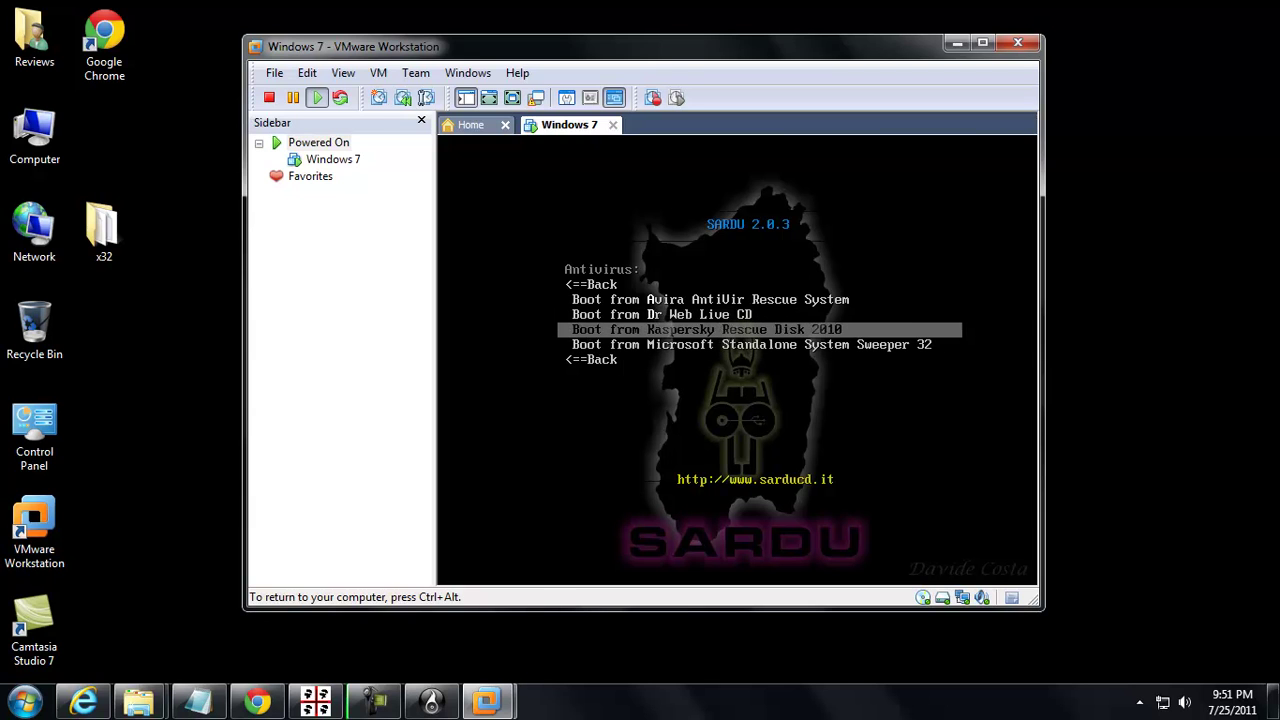
key("Up")
key("Up")
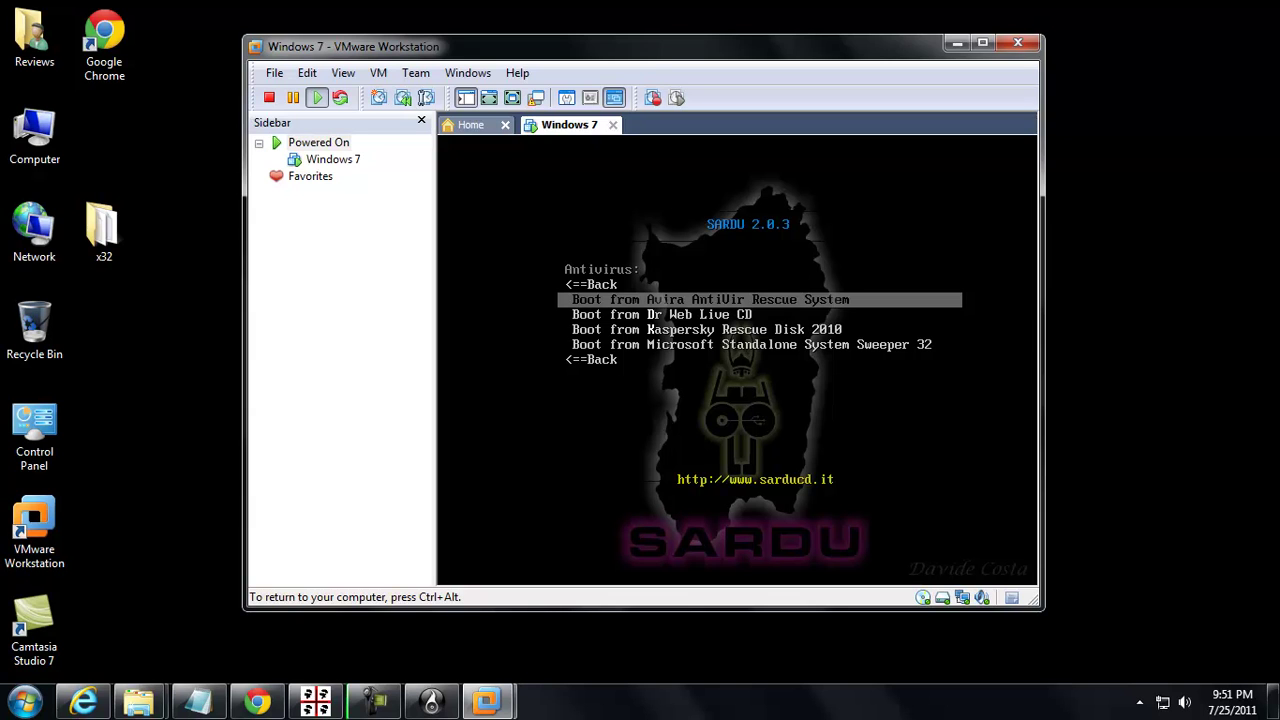
Step: Settle on Boot from Dr Web Live CD and boot the VM from it
key("Down")
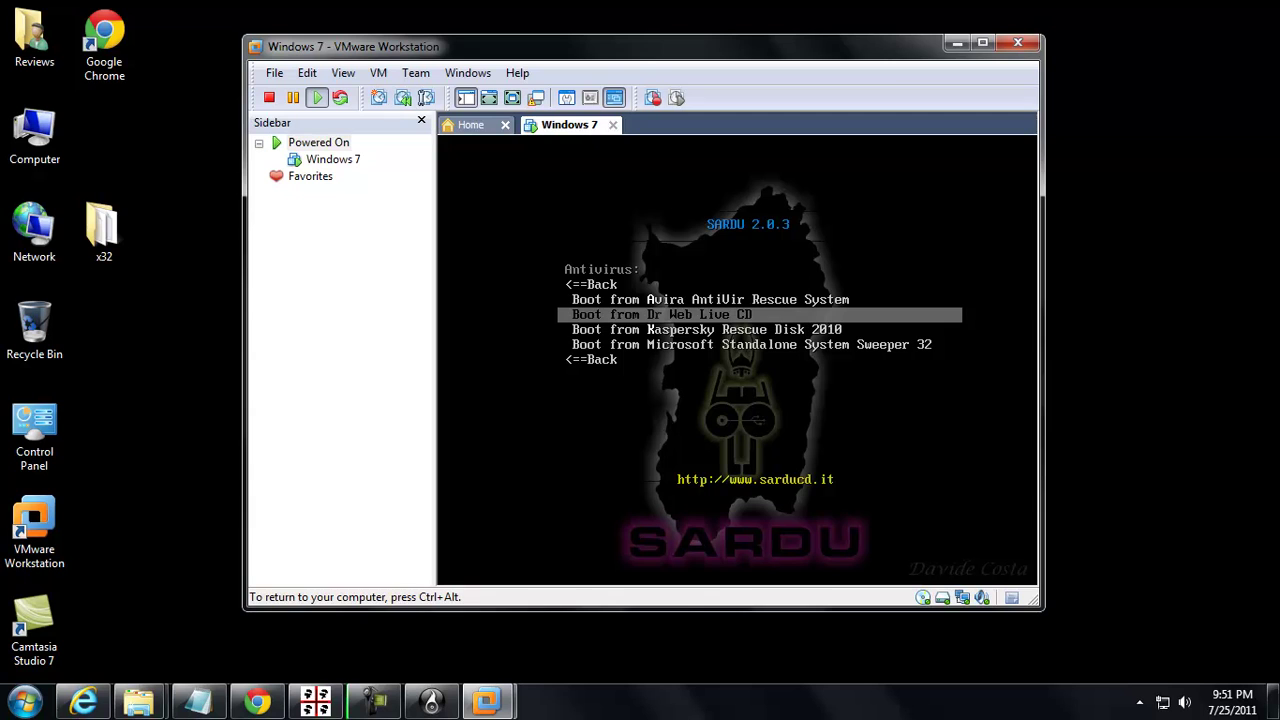
key("Down")
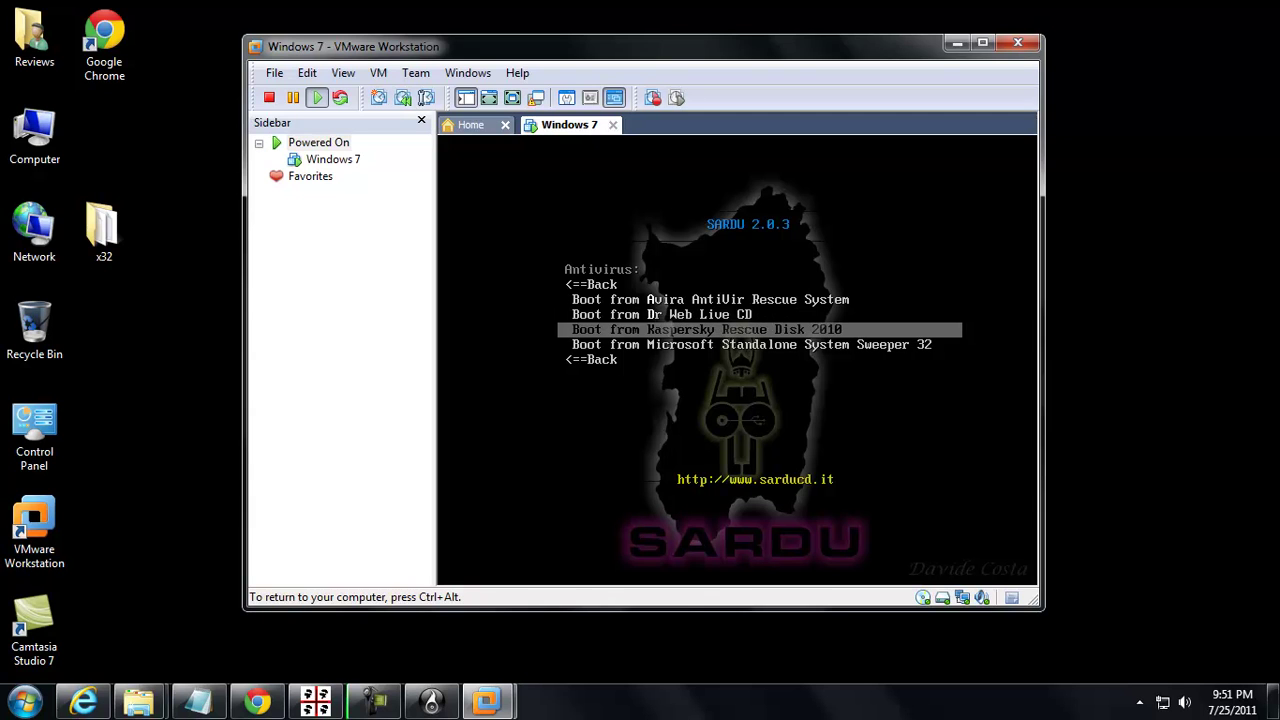
key("Up")
key("Down")
key("Up")
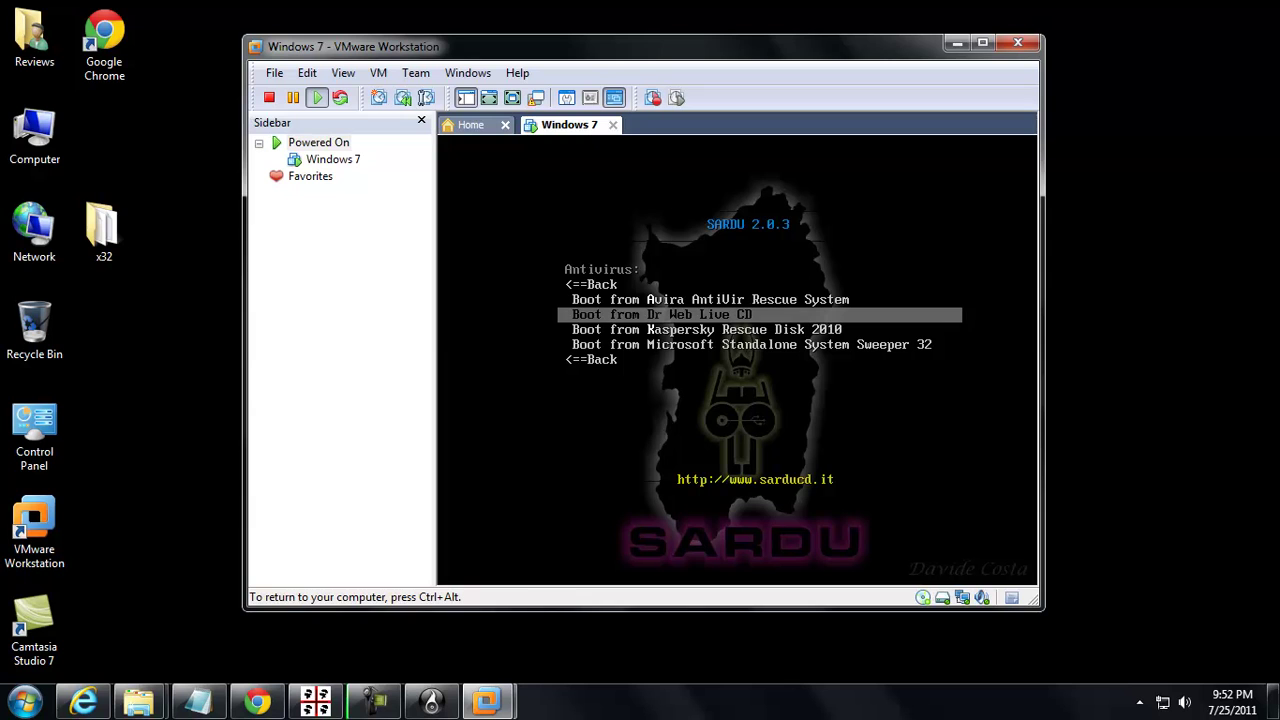
key("Return")
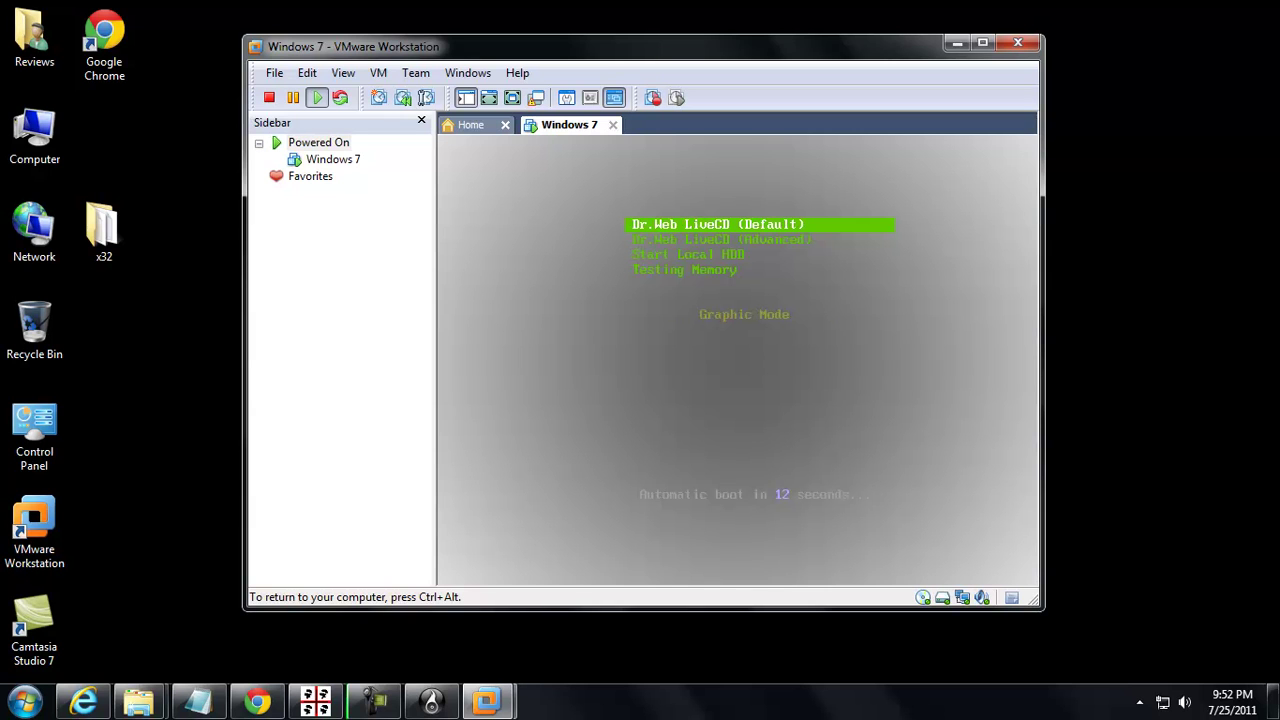
Step: Halt the countdown, maximise the VMware window, and start Dr.Web LiveCD (Default)
key("Down")
key("Up")
key("ctrl+alt+Return")
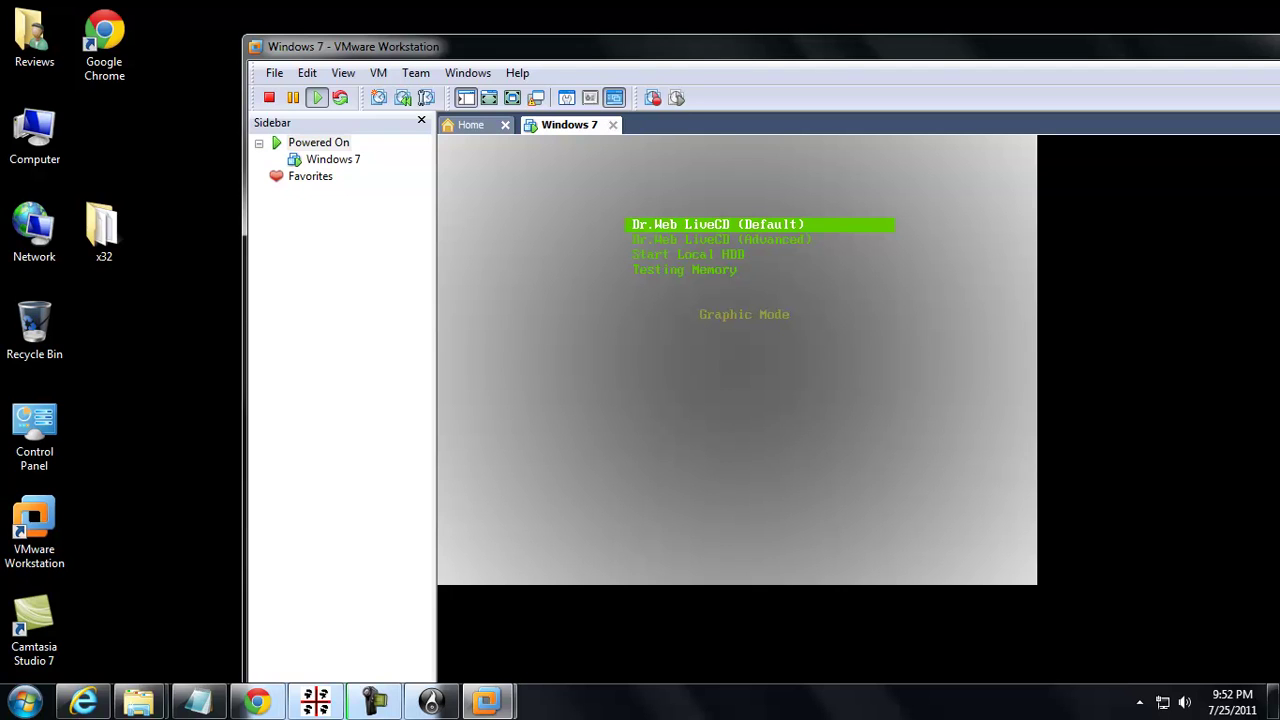
key("Return")
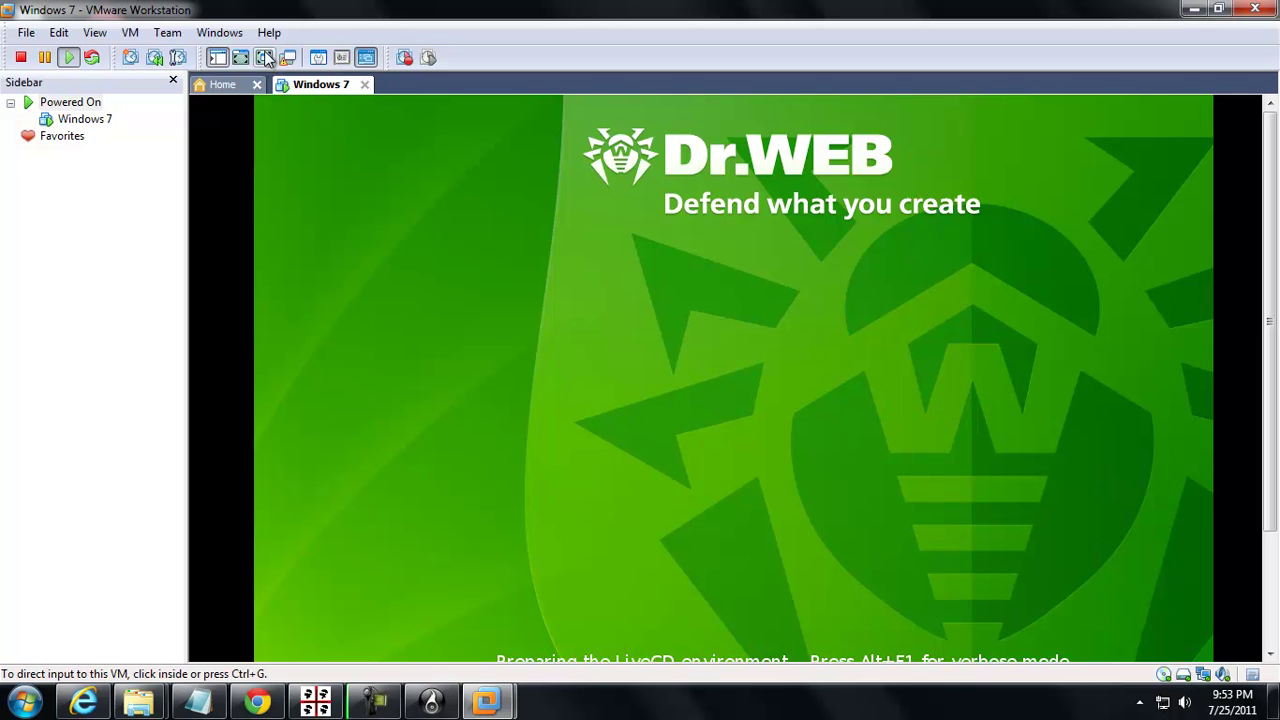
Step: Watch the Dr.Web boot in full screen, then return to a maximised VMware window
left_click(265, 58)
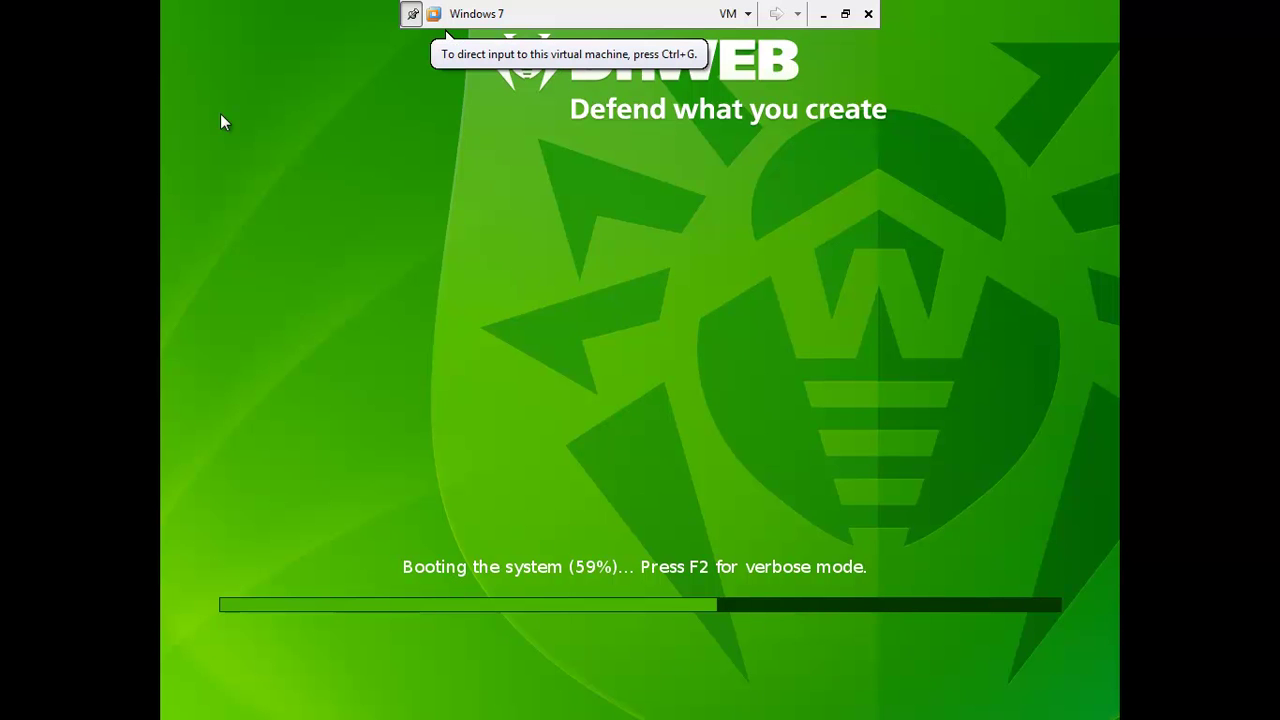
left_click(846, 15)
left_click_drag(812, 54, 631, 6)
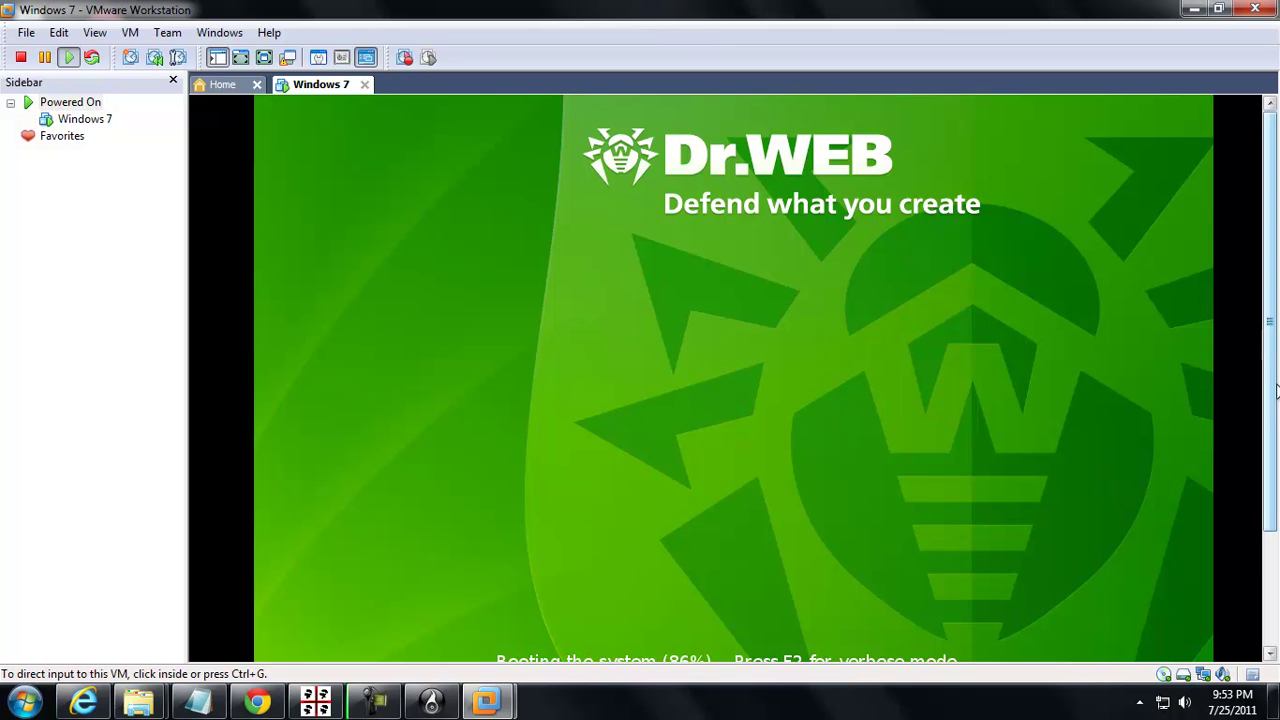
left_click_drag(1266, 390, 1265, 447)
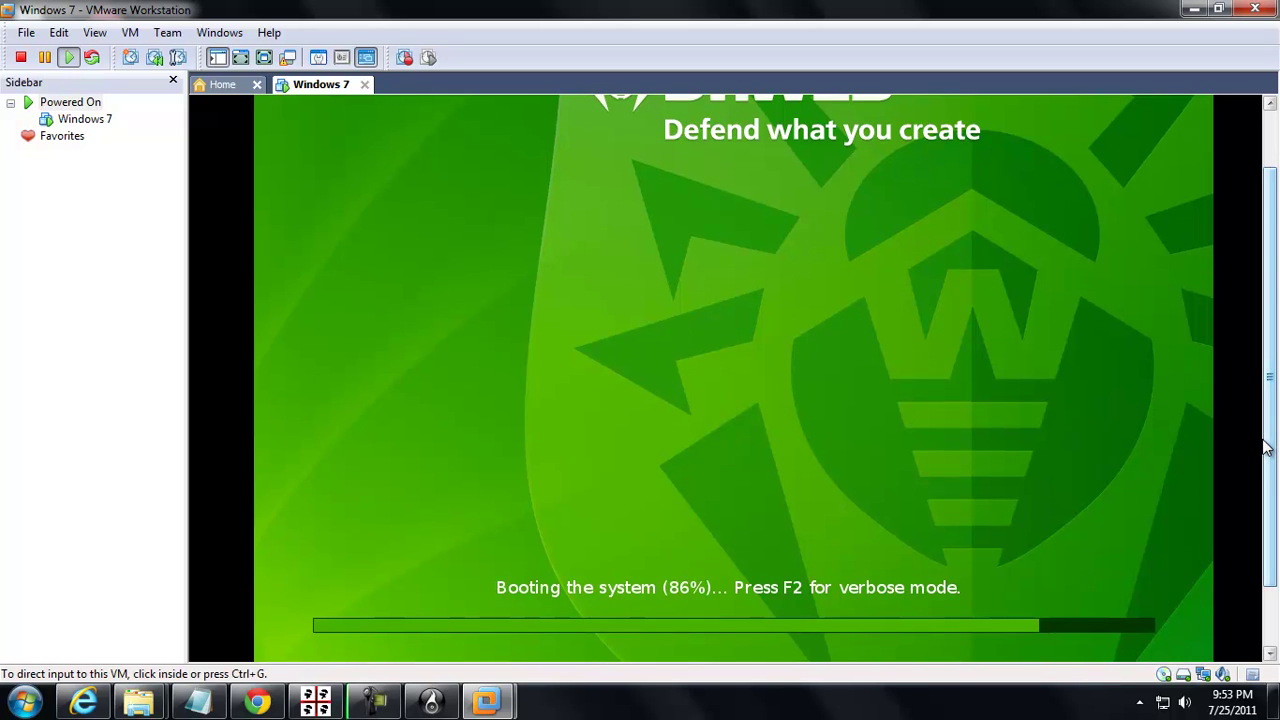